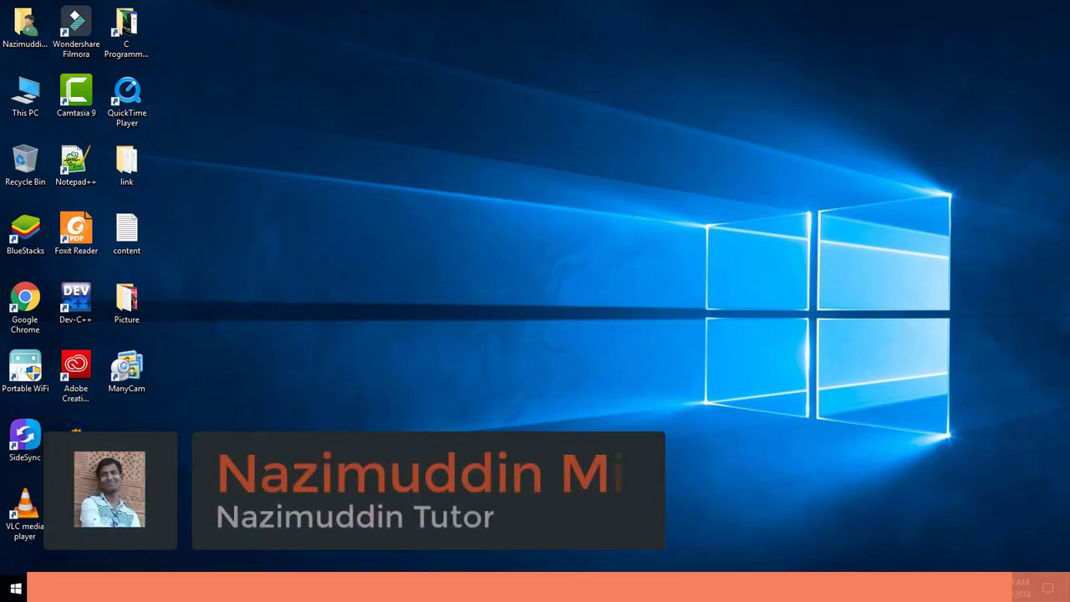
Step: Launch PowerPoint 2016 from Windows search and start a new blank presentation
click(230, 585)
text(power)
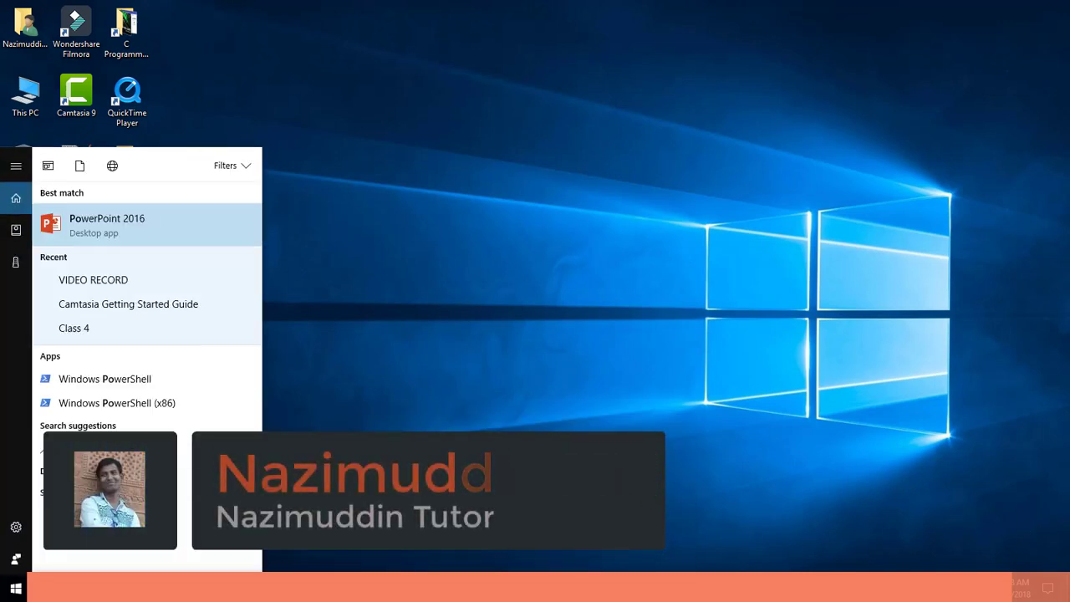
key(Return)
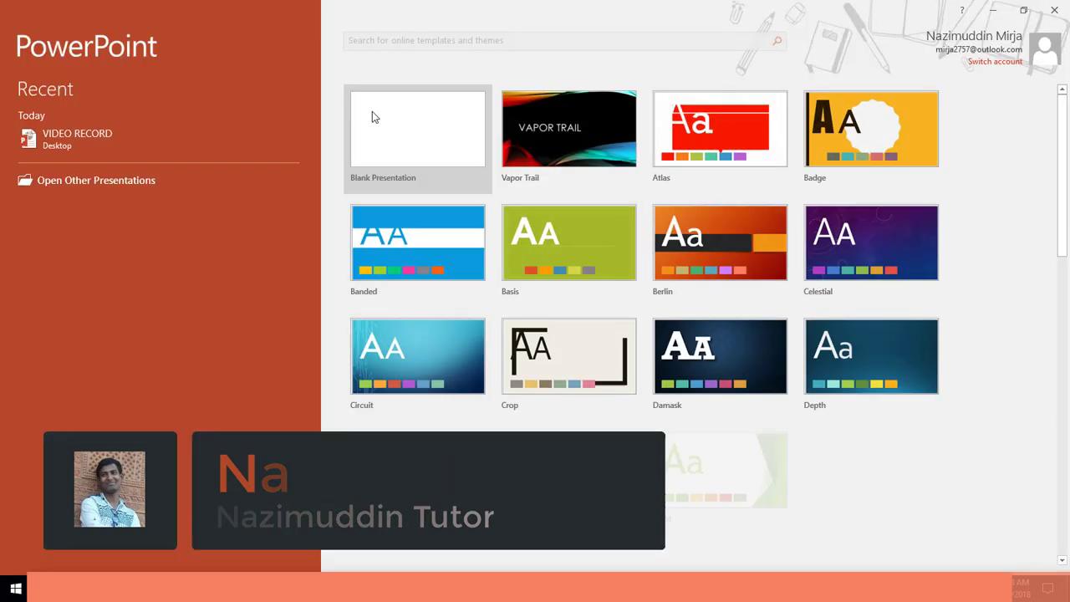
click(370, 113)
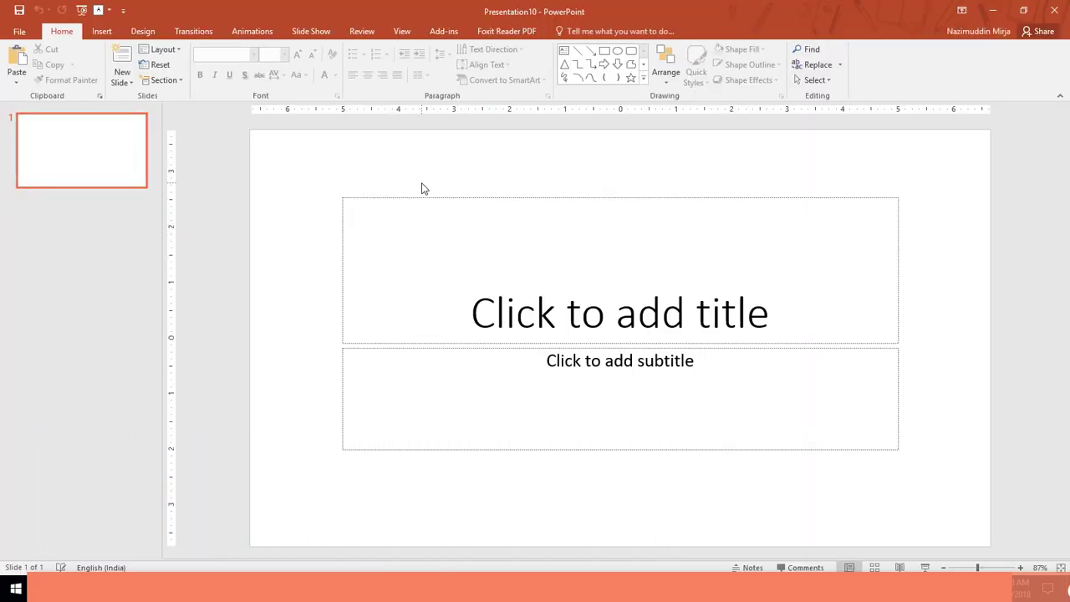
Step: Apply the Blank layout to slide 1 and begin inserting a picture from file
click(159, 49)
click(172, 216)
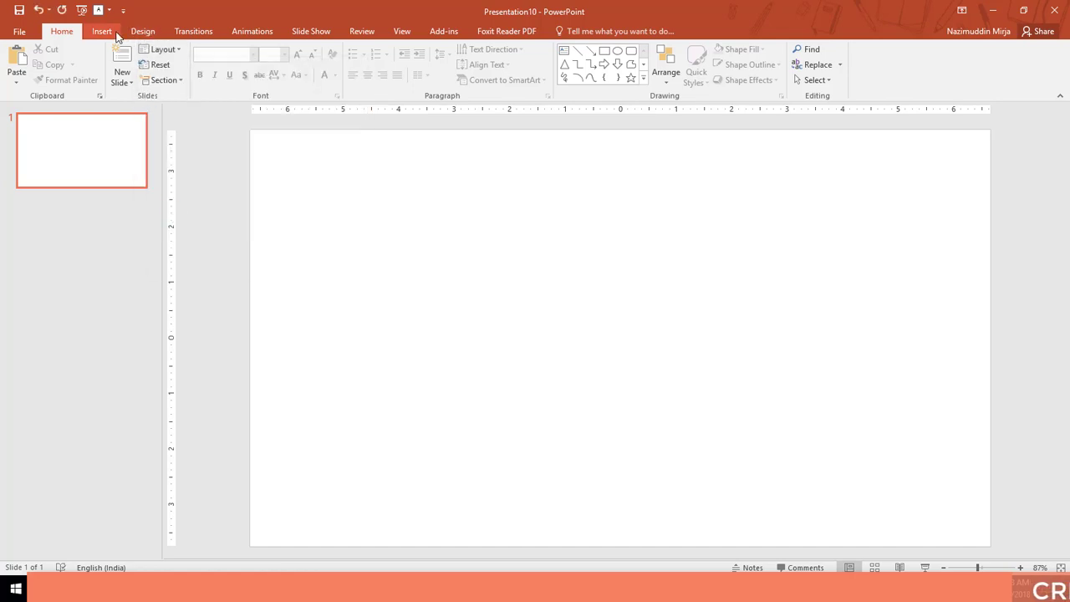
click(107, 35)
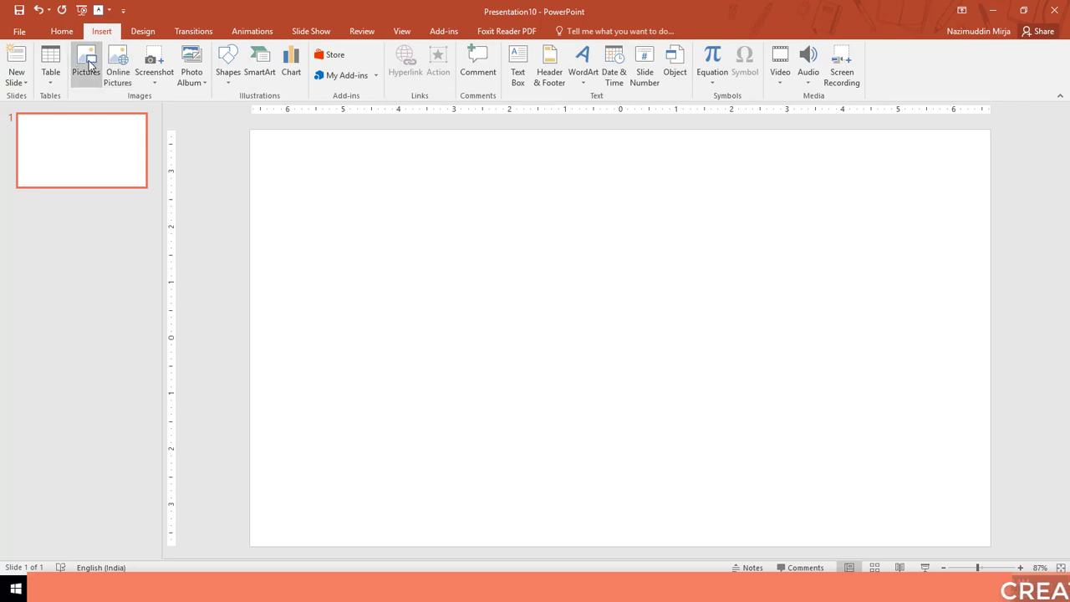
click(90, 64)
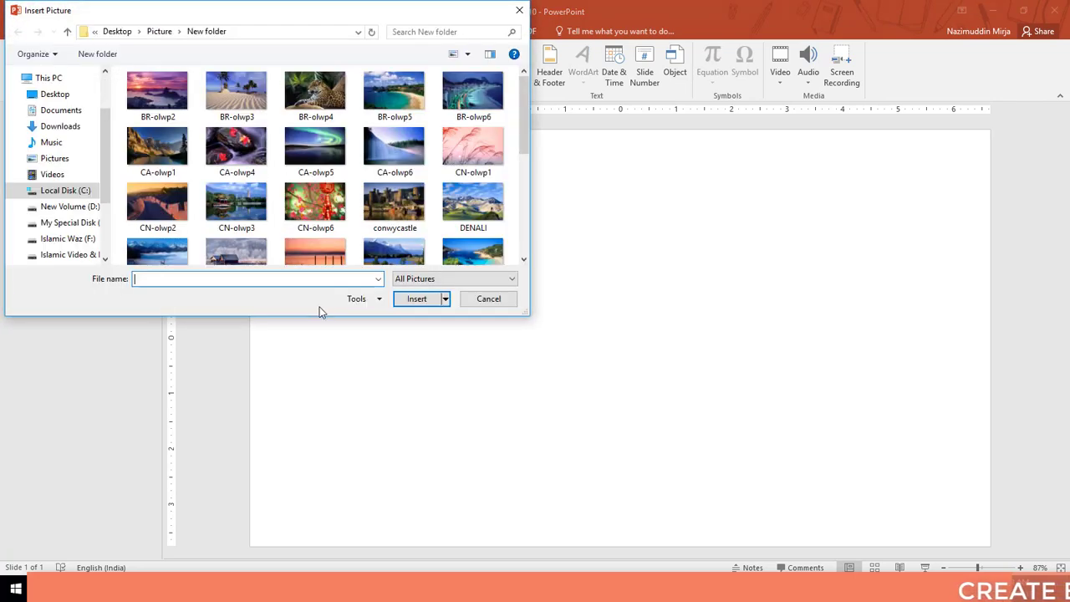
Step: Browse the New folder's pictures and pick the FR-olwp4 staircase photo
scroll(240, 257, down, 2)
scroll(226, 242, down, 3)
scroll(202, 223, down, 2)
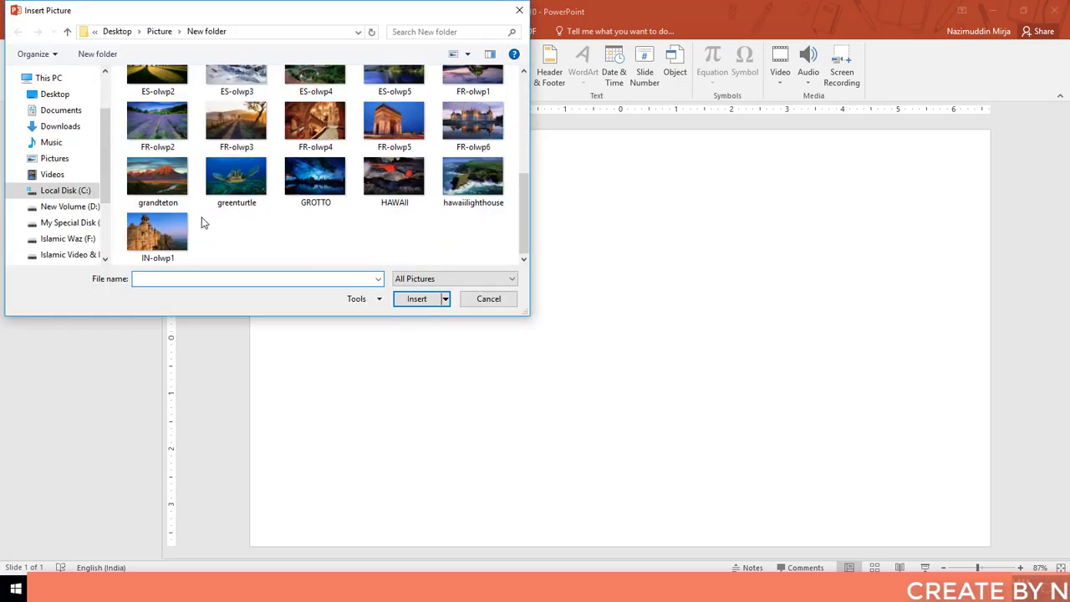
scroll(163, 209, up, 5)
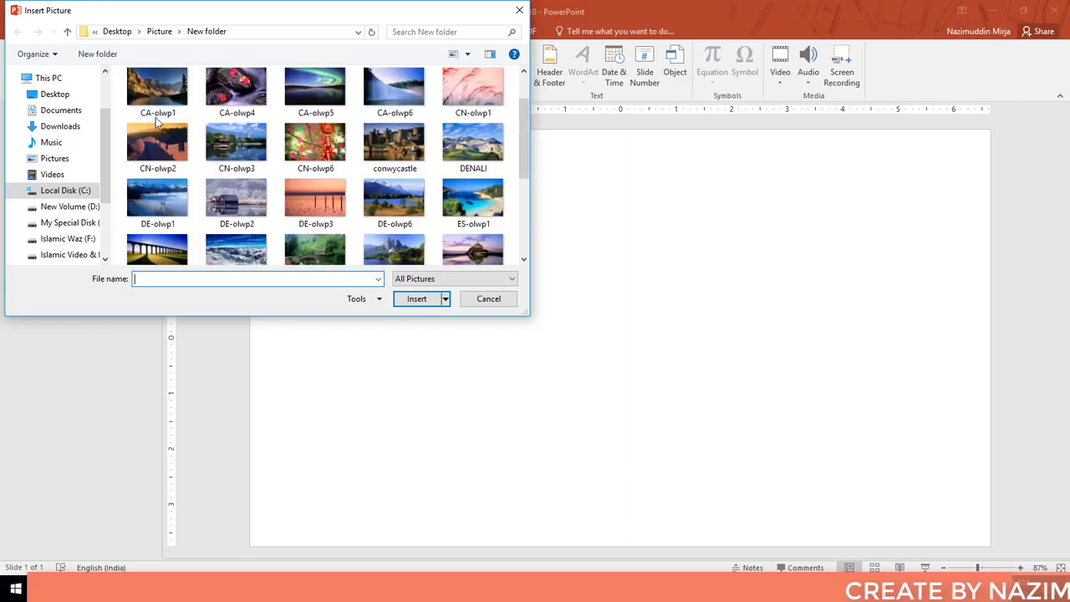
click(140, 75)
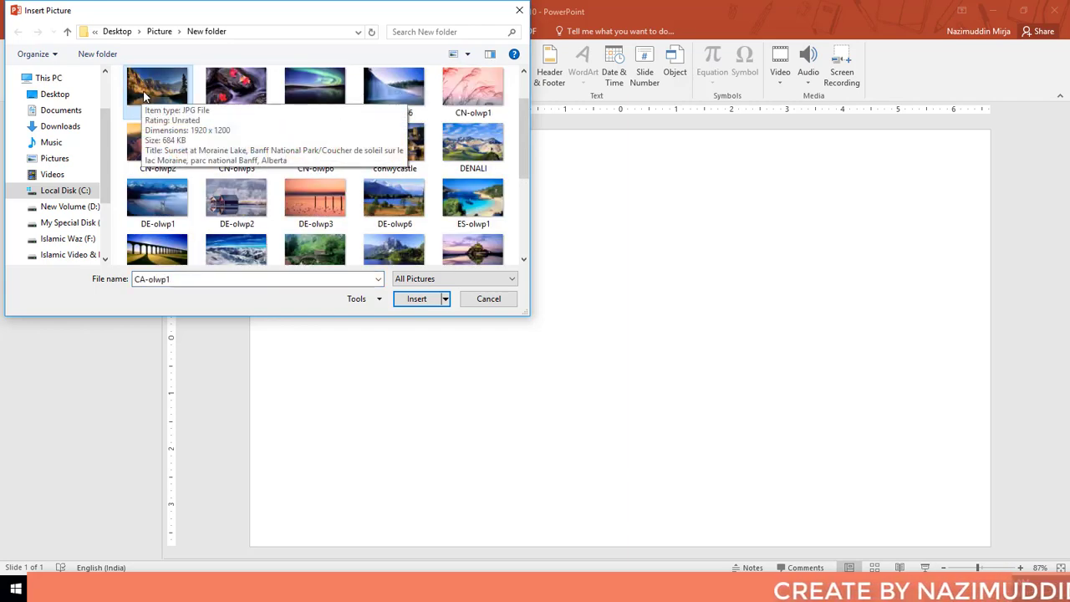
click(370, 96)
click(315, 92)
scroll(313, 148, down, 5)
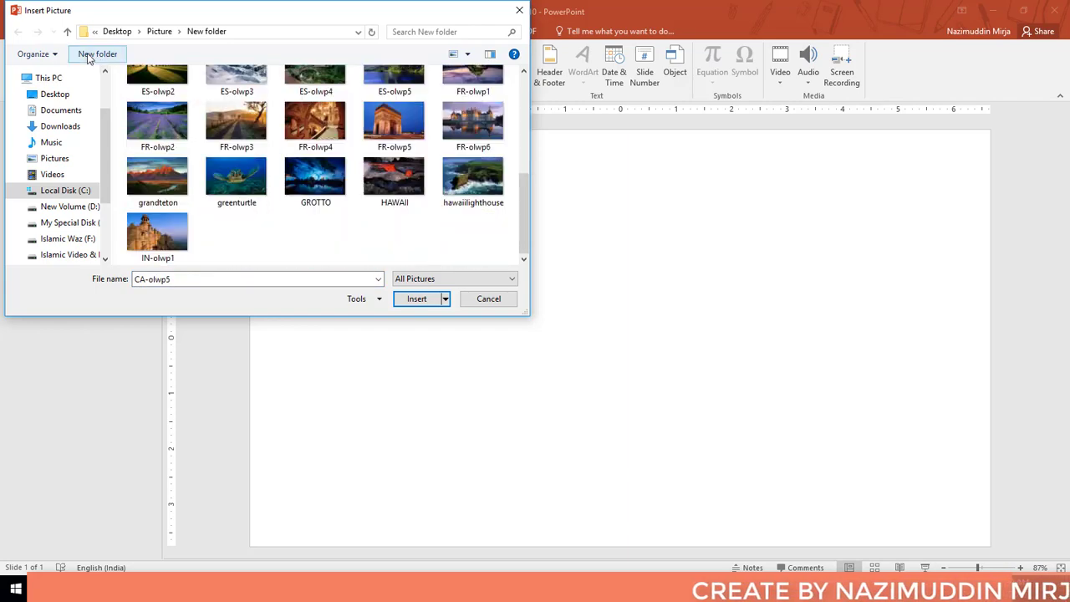
click(255, 185)
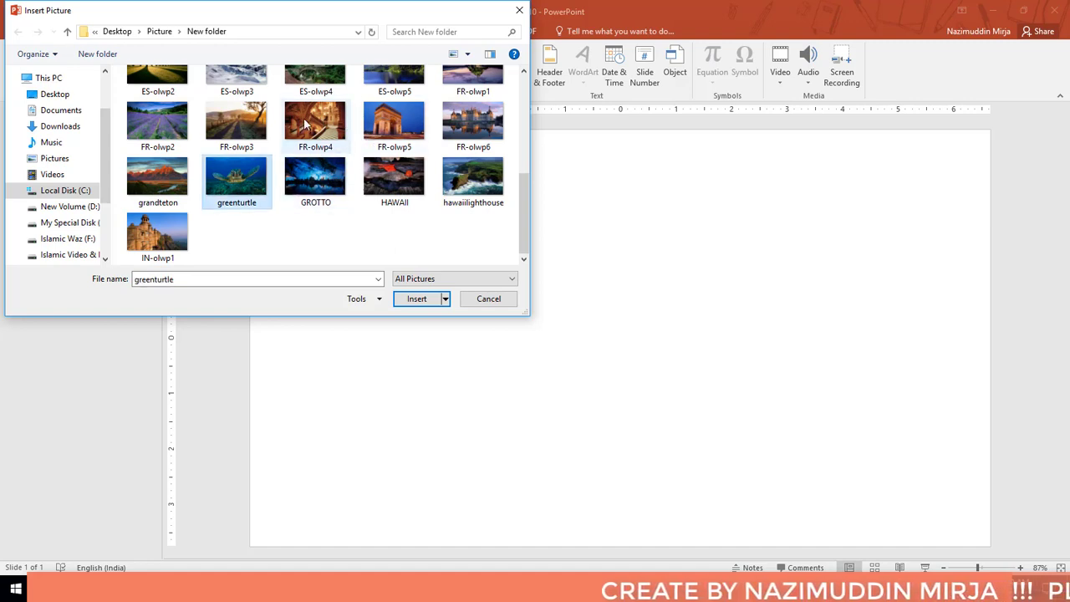
click(330, 134)
Step: Insert the staircase photo, shrink it to 3.45" × 2.16", and copy it across the top row
click(417, 299)
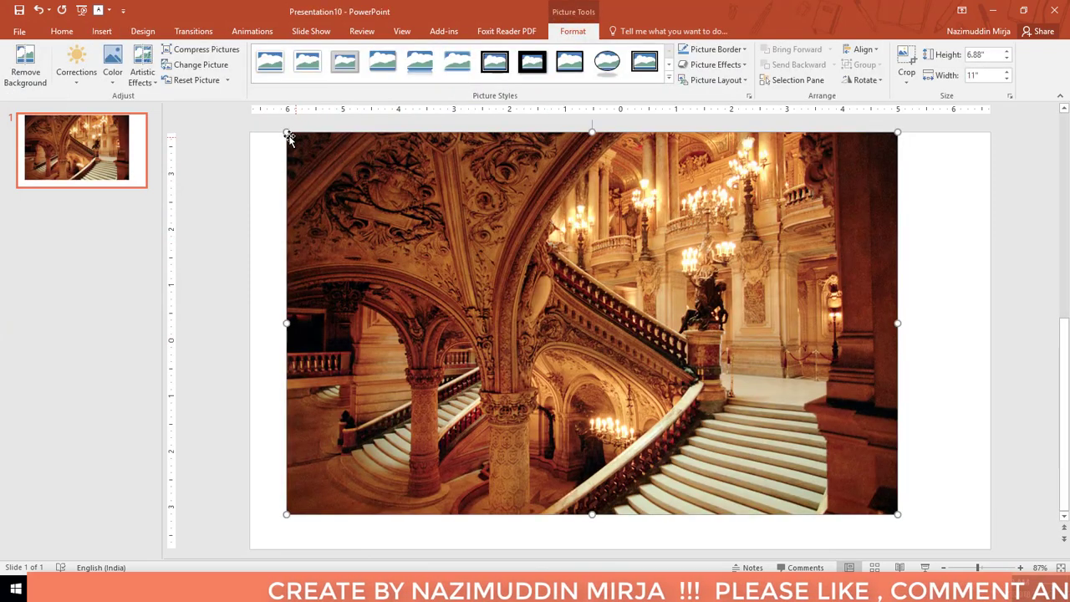
mouse_move(287, 132)
mouse_down()
mouse_move(705, 440)
mouse_move(353, 199)
mouse_up()
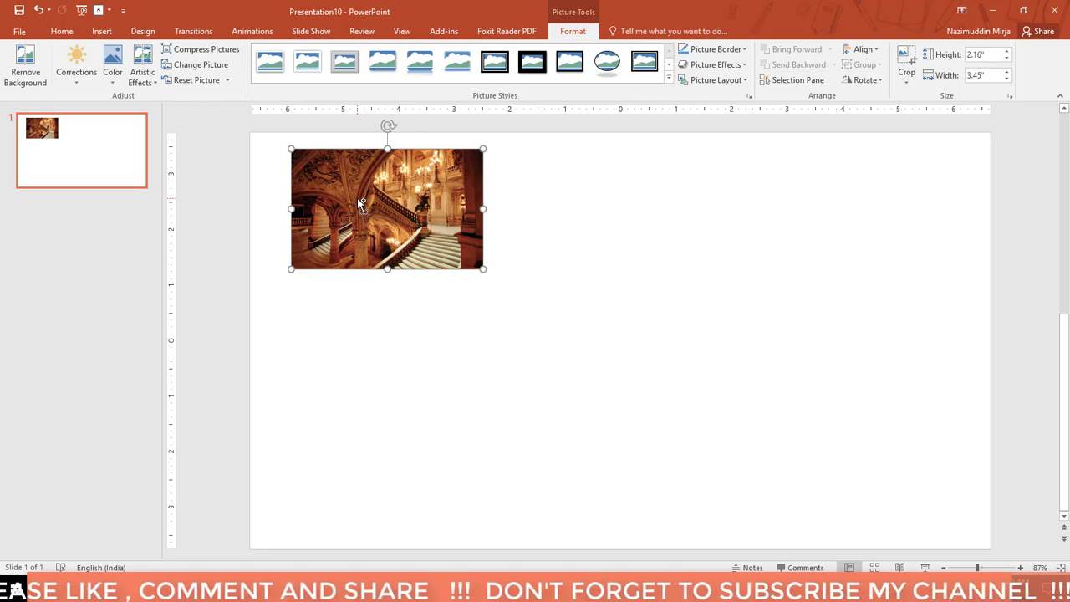
drag(357, 197, 818, 186)
Step: Select the three top-row photos and copy them downward into two new rows
click(568, 384)
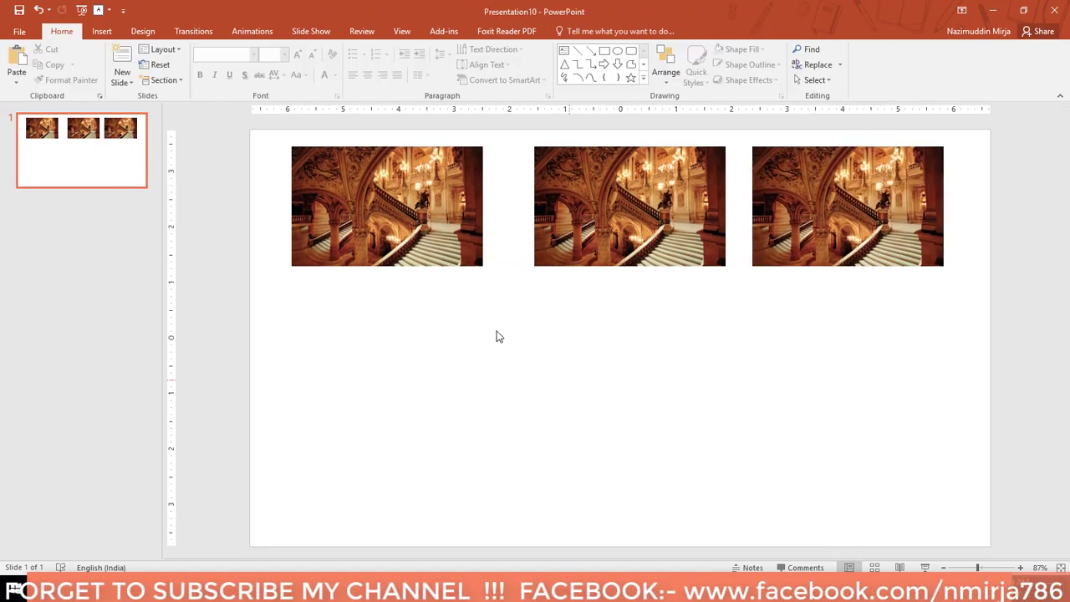
click(380, 218)
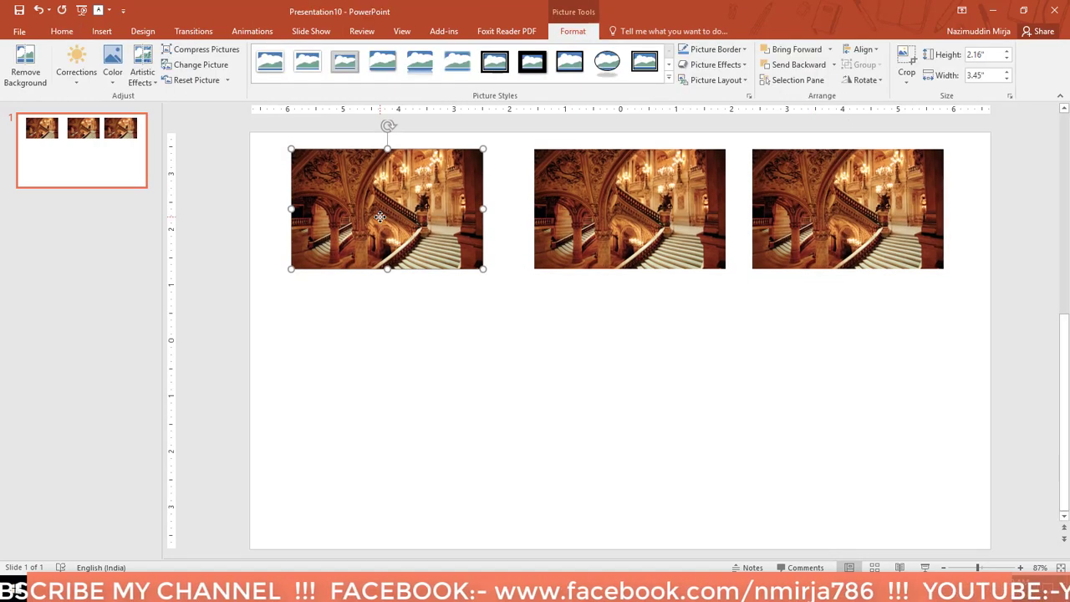
ctrl+click(579, 230)
ctrl+click(859, 184)
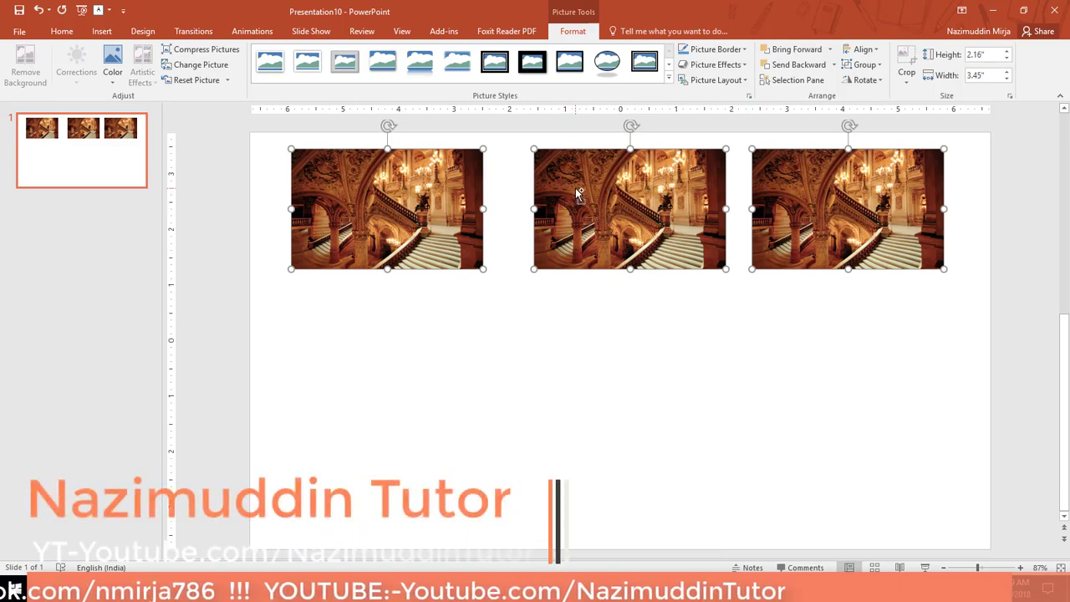
drag(575, 188, 572, 344)
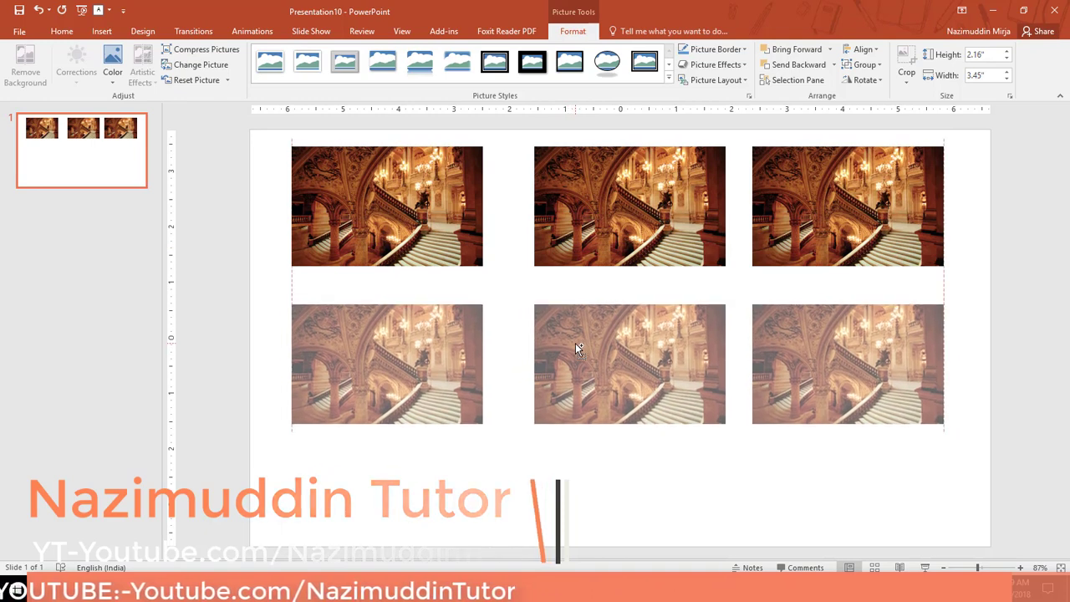
mouse_move(573, 344)
mouse_down()
mouse_move(588, 352)
mouse_move(589, 477)
mouse_up()
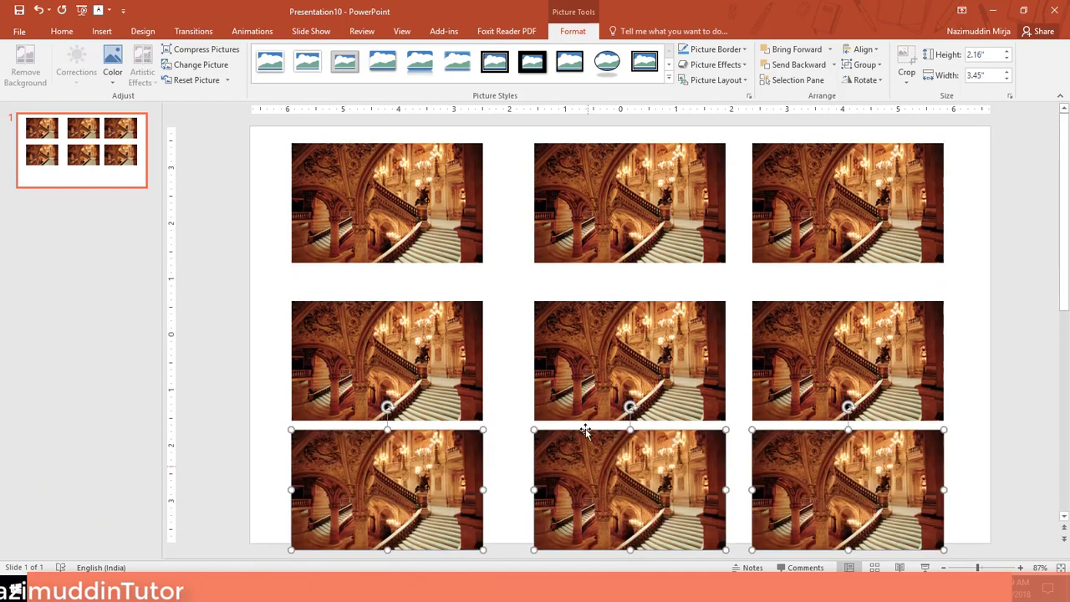
Step: Select the three middle-row photos and nudge them up to even the grid spacing
click(826, 355)
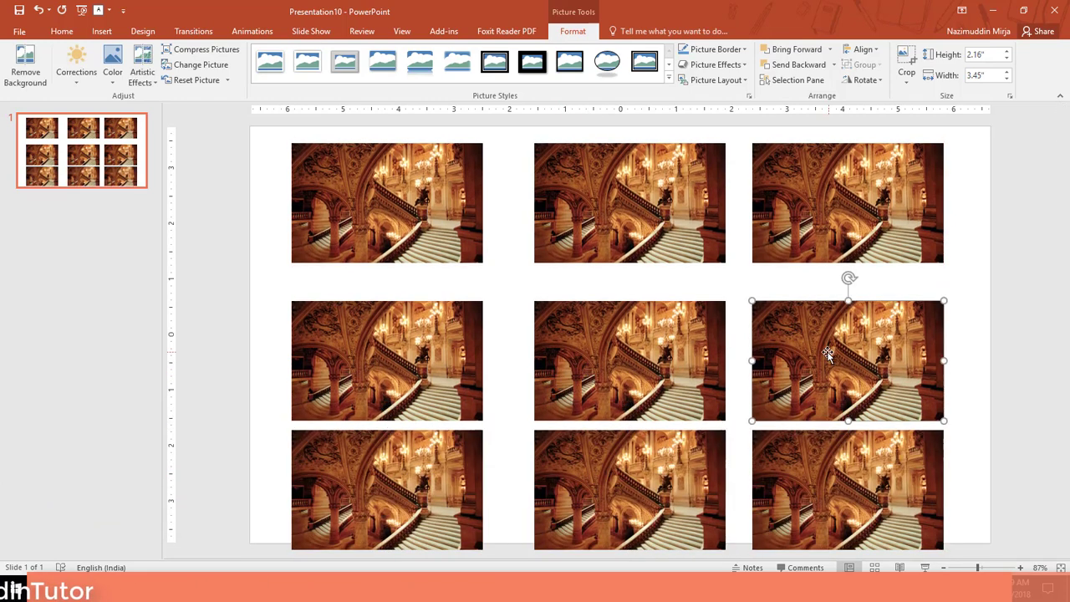
shift+click(669, 355)
shift+click(455, 359)
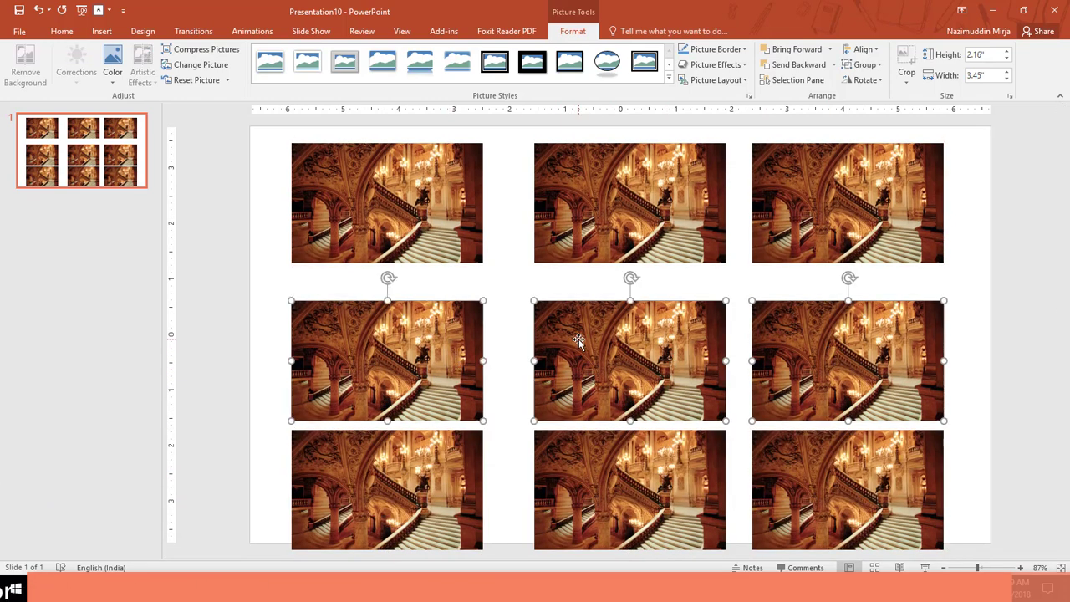
key(ctrl+Up)
key(ctrl+Up)
key(ctrl+Up)
key(ctrl+Up)
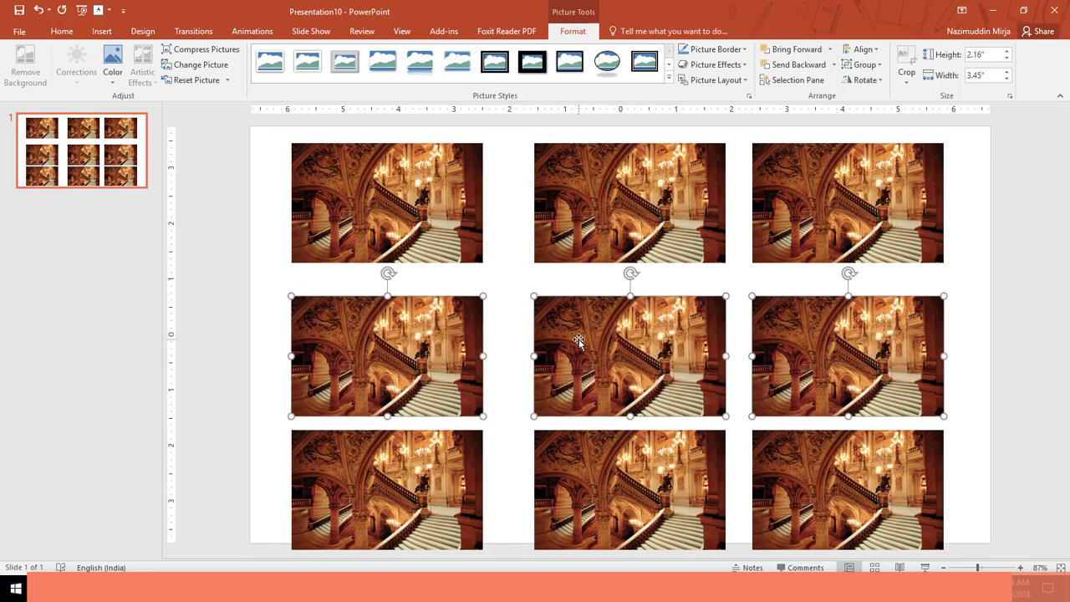
key(ctrl+Up)
key(ctrl+Up)
key(ctrl+Up)
key(ctrl+Up)
key(ctrl+Up)
key(ctrl+Up)
key(ctrl+Up)
key(ctrl+Up)
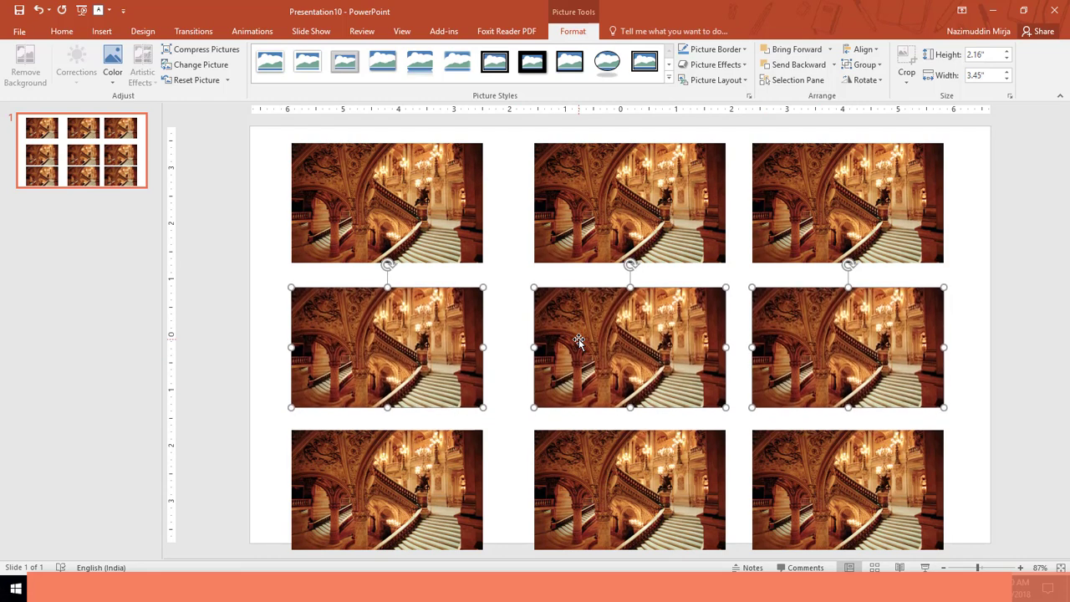
key(ctrl+Up)
key(ctrl+Up)
key(ctrl+Up)
key(ctrl+Up)
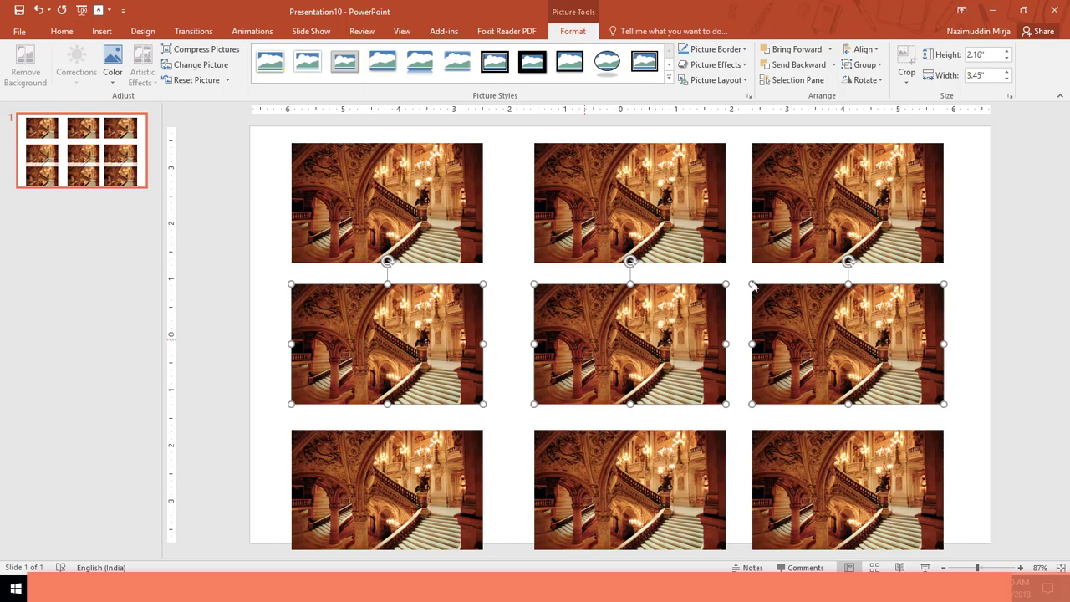
Step: Select all nine staircase pictures with Ctrl+A and show the Animations tab
click(970, 232)
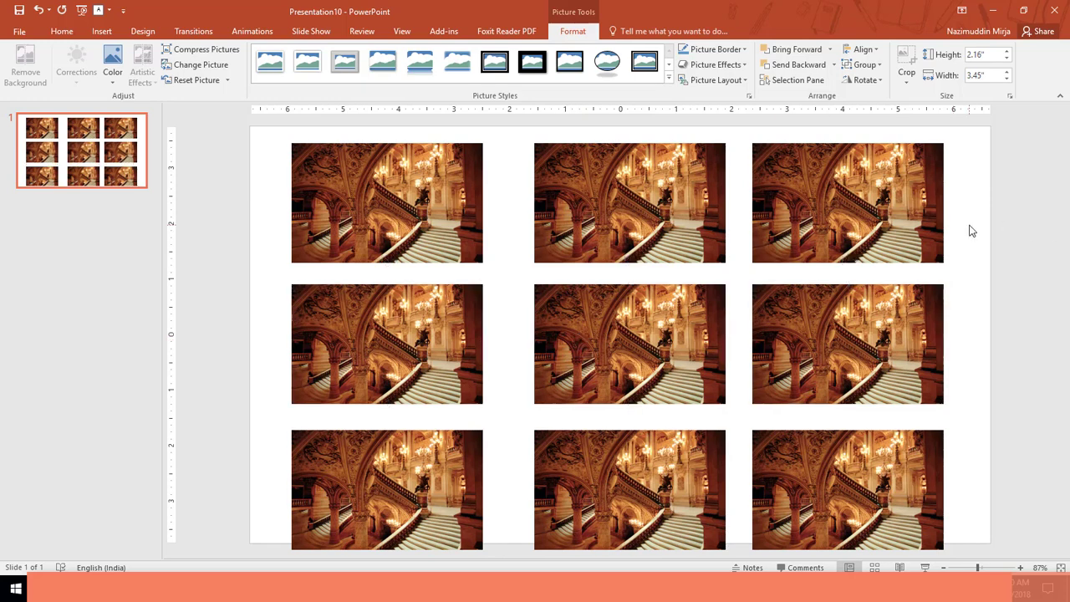
click(352, 191)
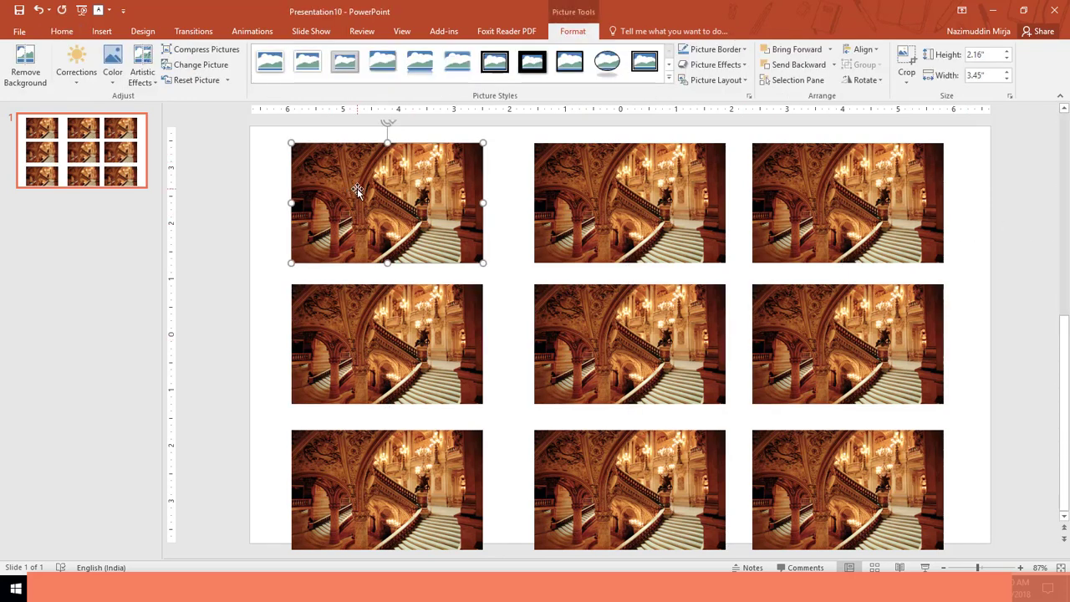
key(ctrl+a)
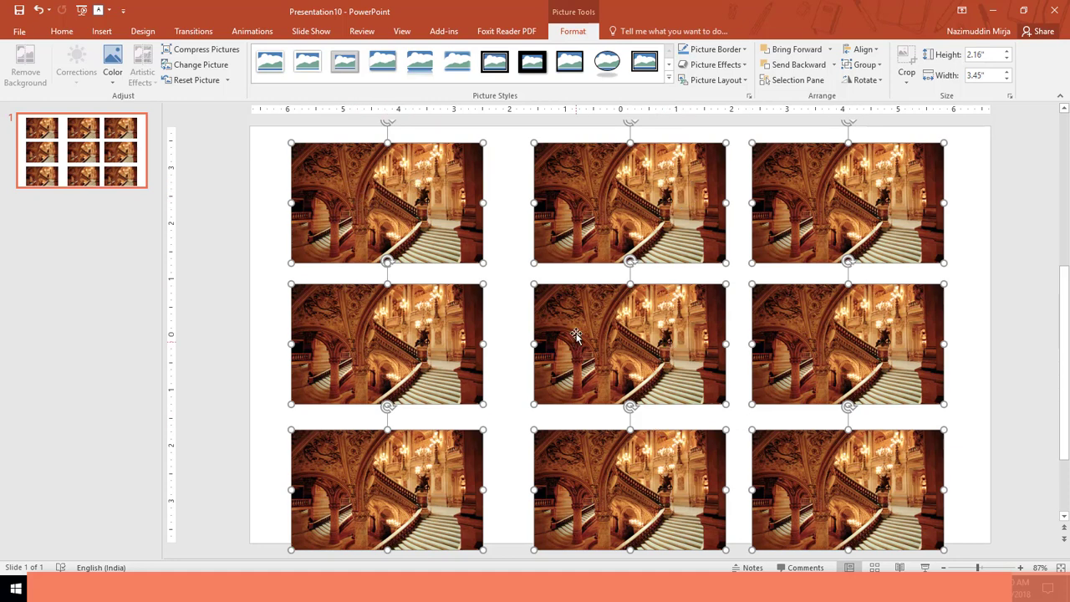
click(253, 34)
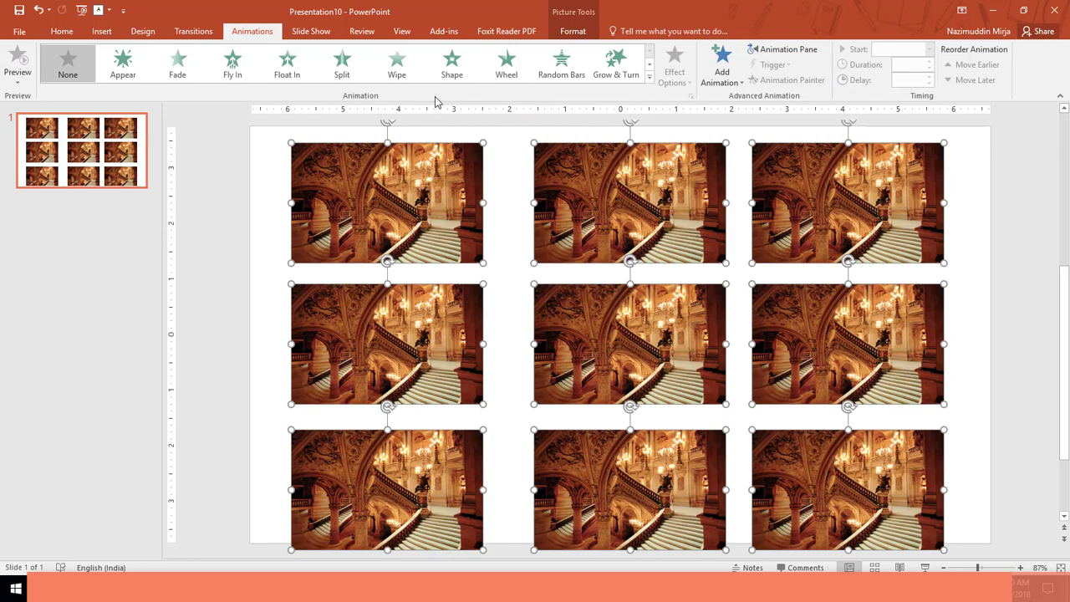
Step: Apply Fly In to the nine pictures, trying Bottom-Left and Left before settling on From Top-Left
click(235, 71)
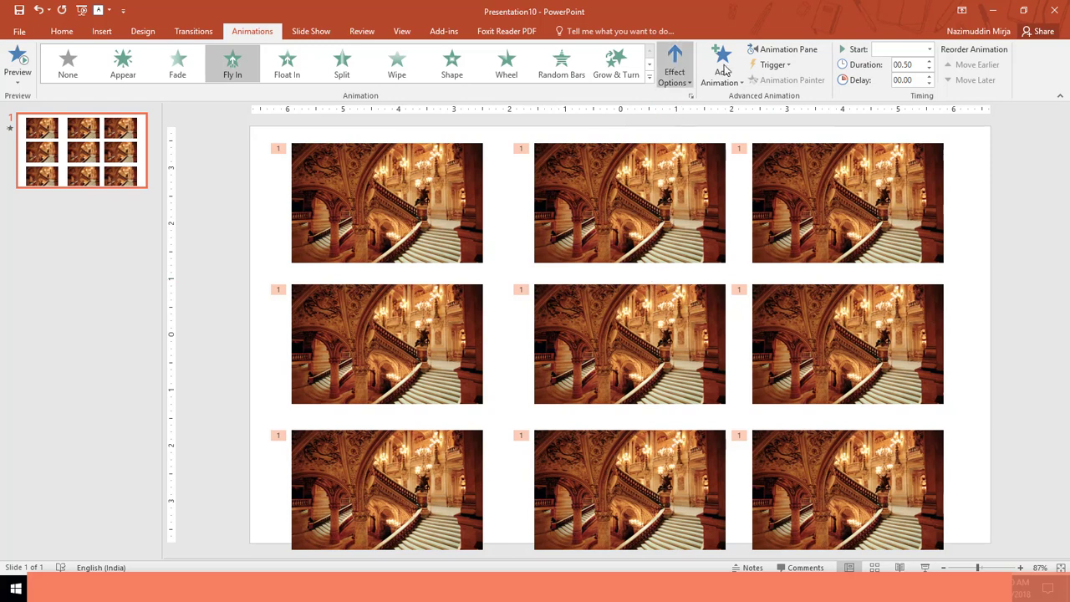
click(675, 69)
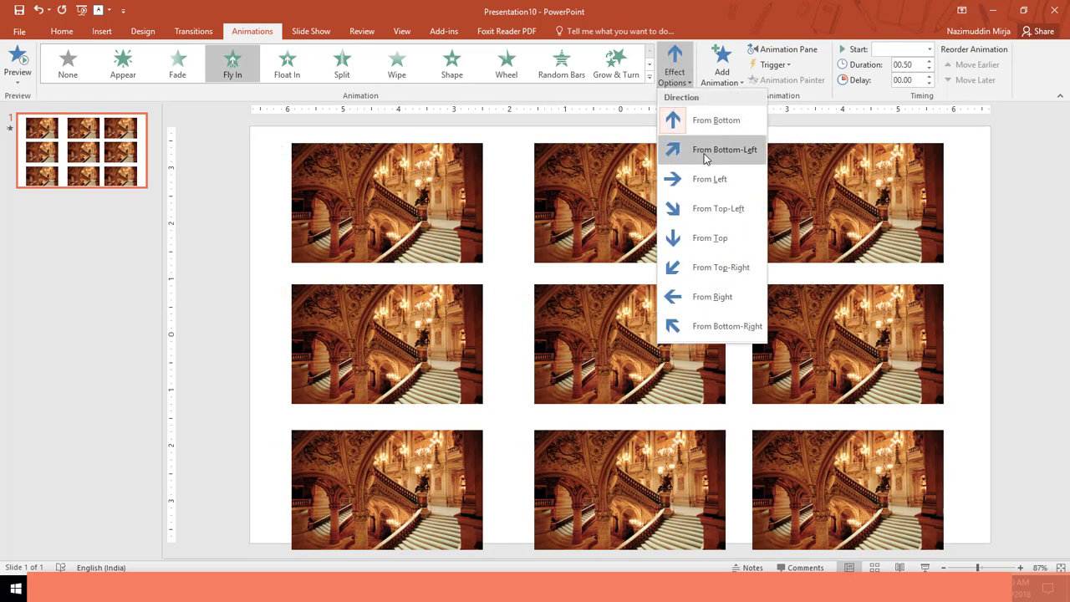
click(705, 151)
click(668, 84)
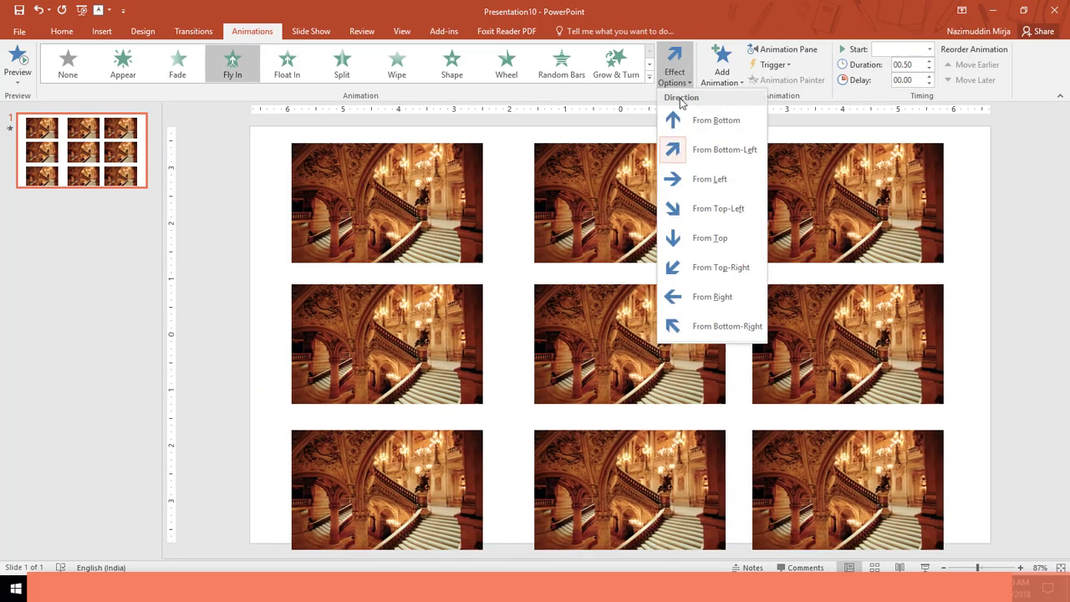
click(725, 179)
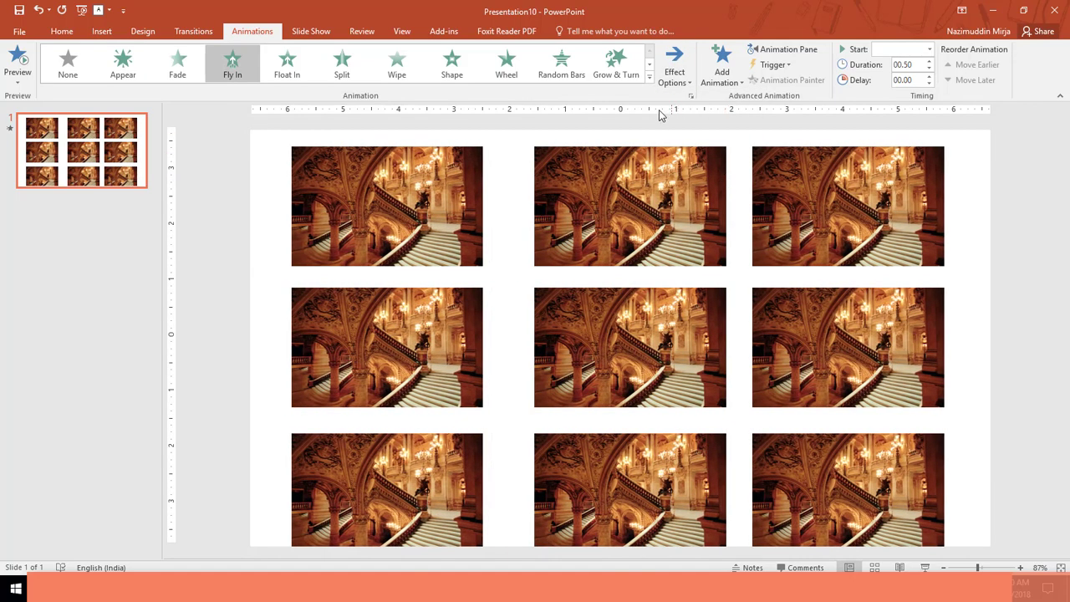
click(674, 72)
click(727, 209)
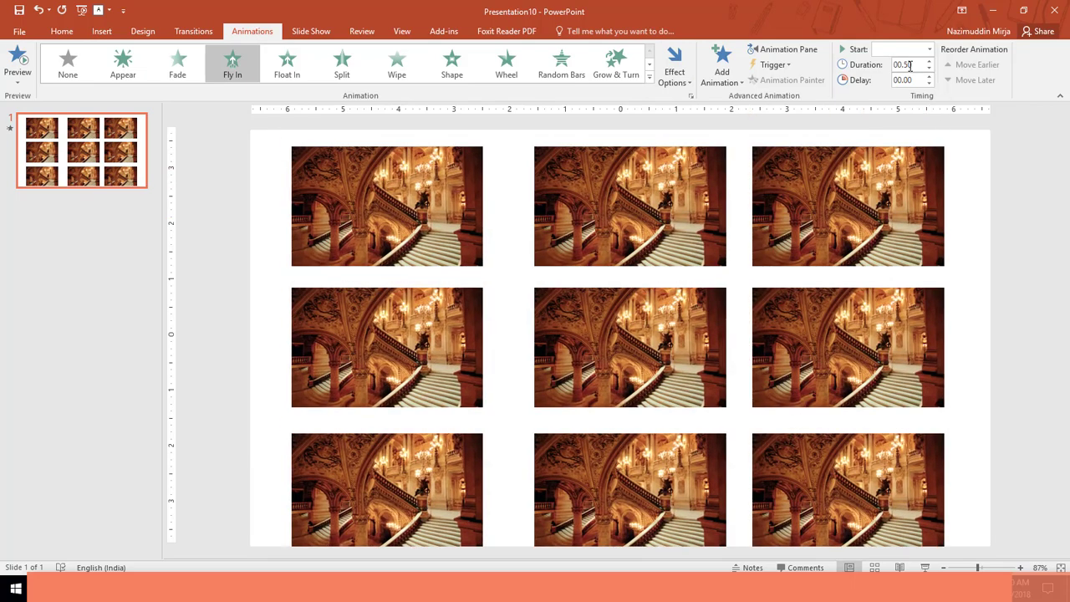
Step: Raise the Fly In duration from 00.50 to 02.00 seconds
click(903, 64)
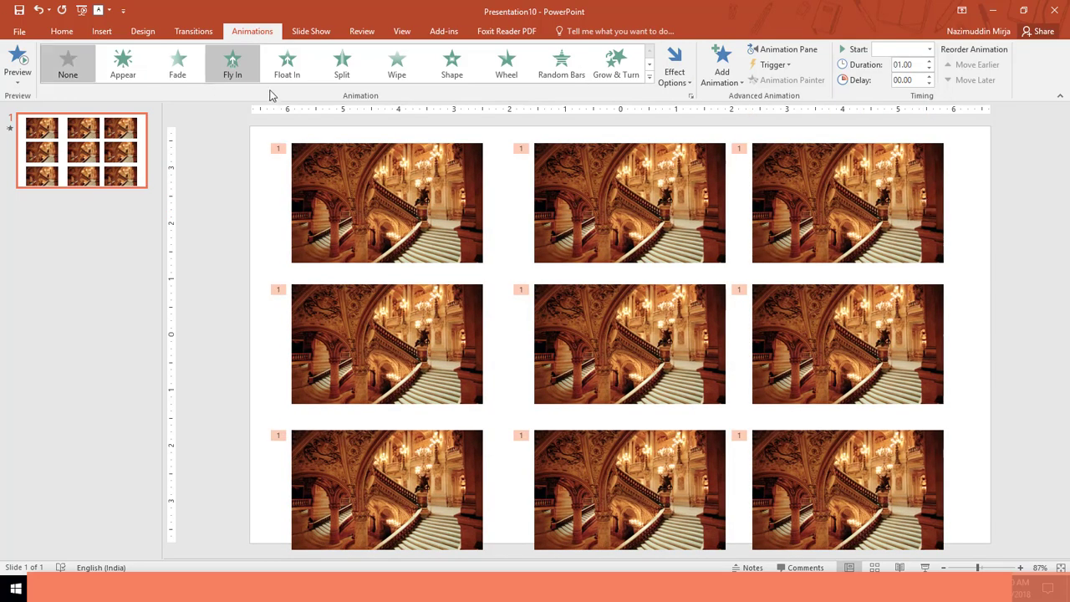
click(15, 61)
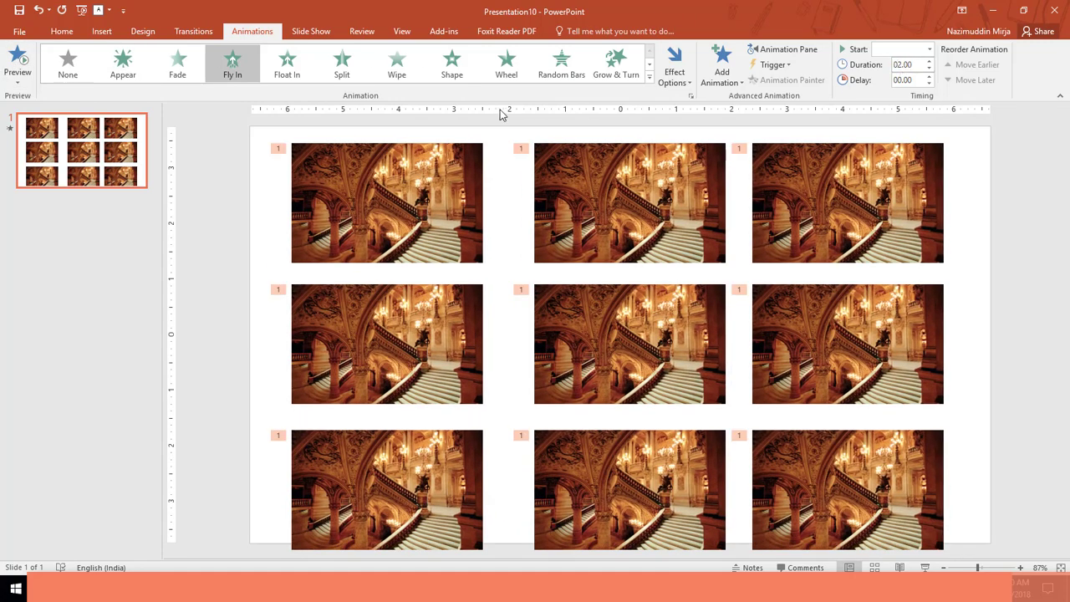
click(7, 58)
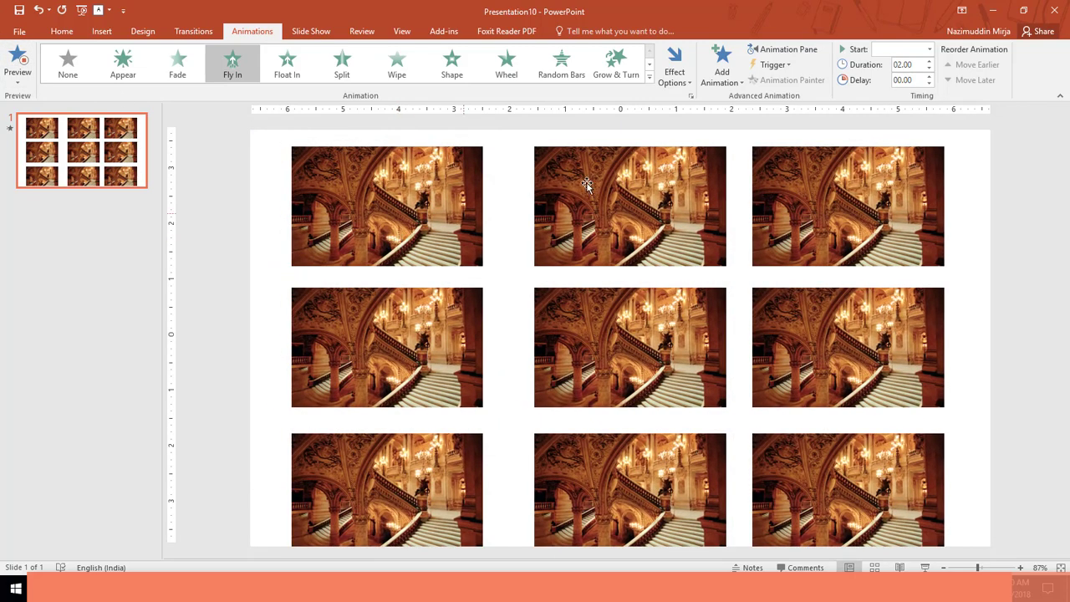
Step: Switch the Fly In direction to From Top
click(673, 67)
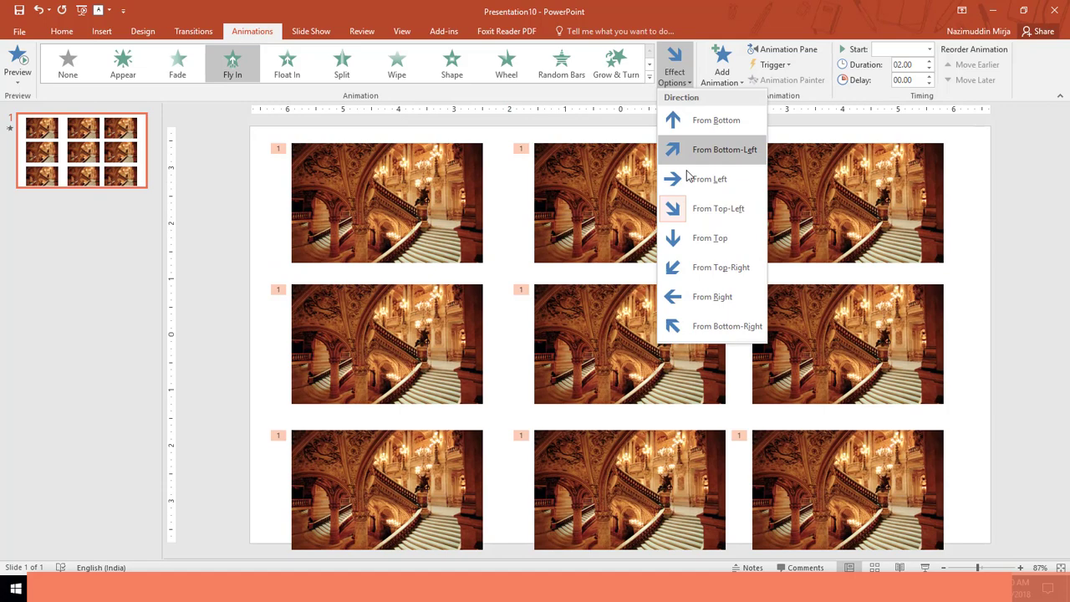
click(706, 238)
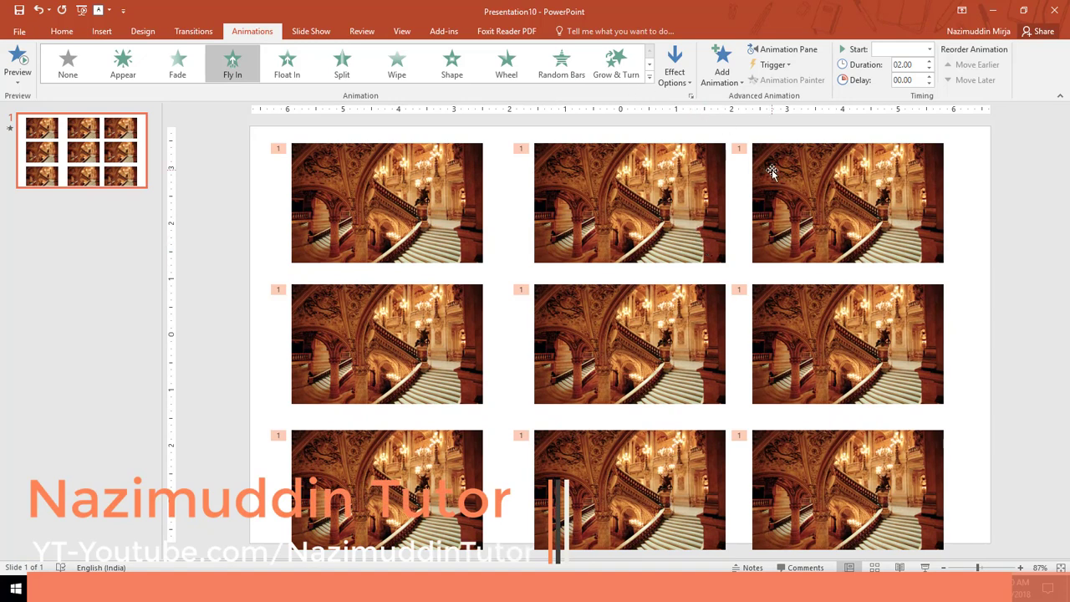
Step: Set the animations to start With Previous and preview the slide
click(919, 52)
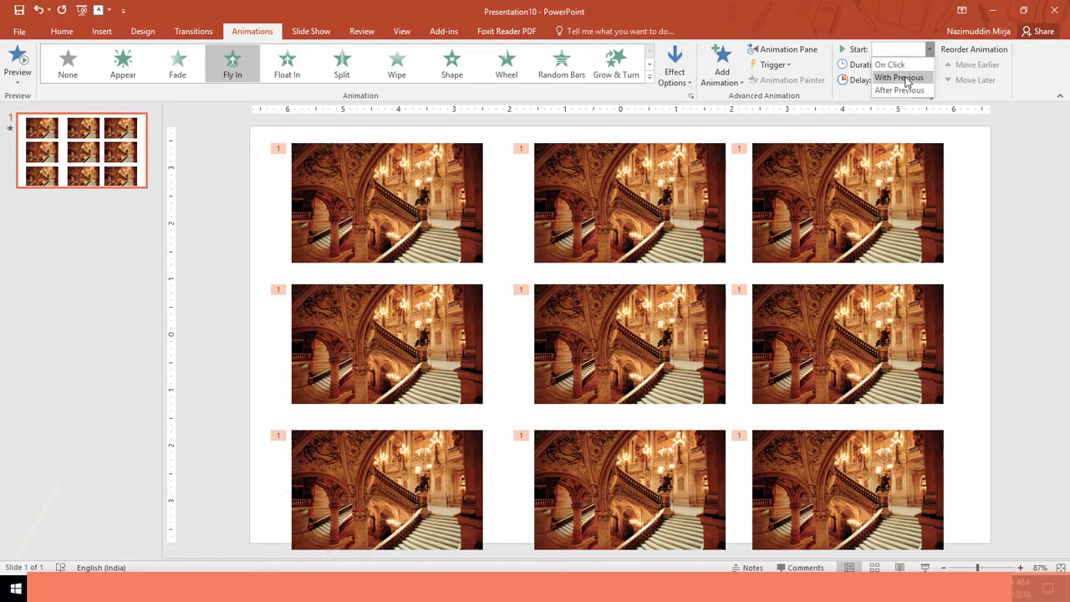
click(907, 78)
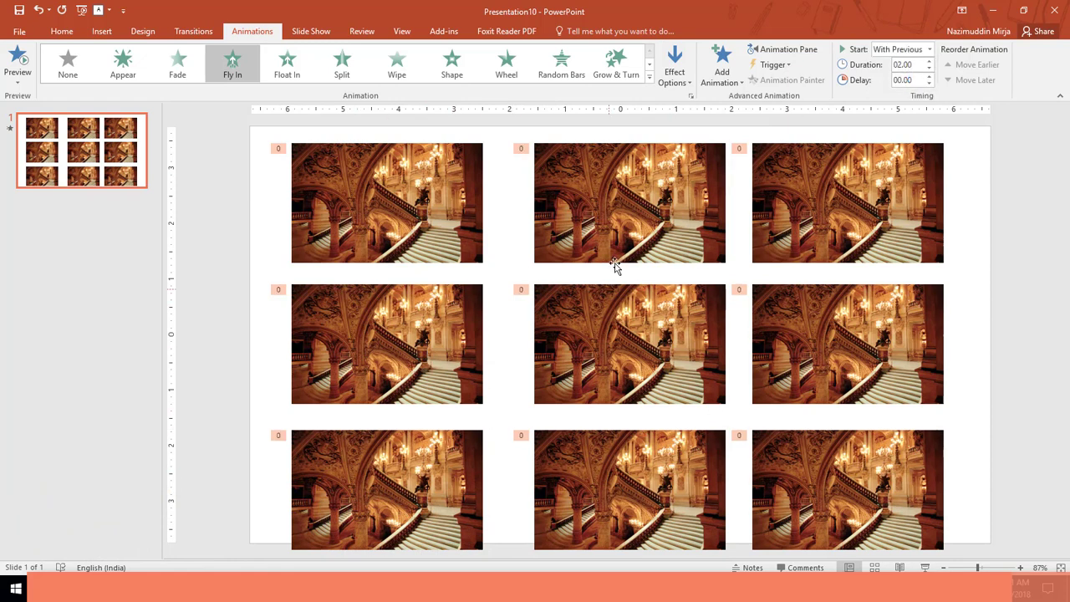
click(26, 63)
Step: Change the start to After Previous and preview the sequence again
click(930, 49)
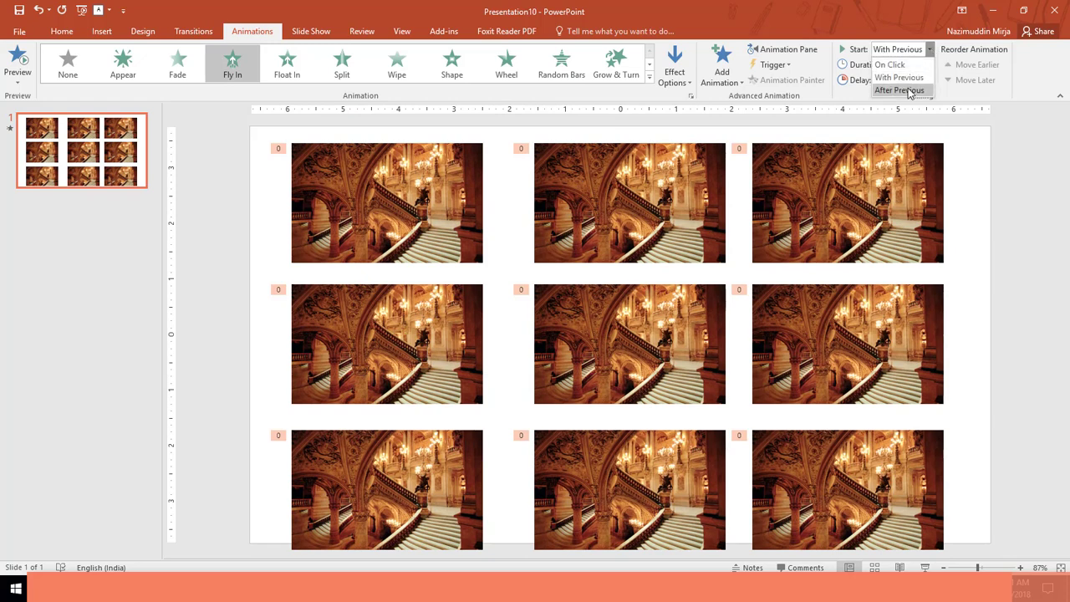
click(909, 90)
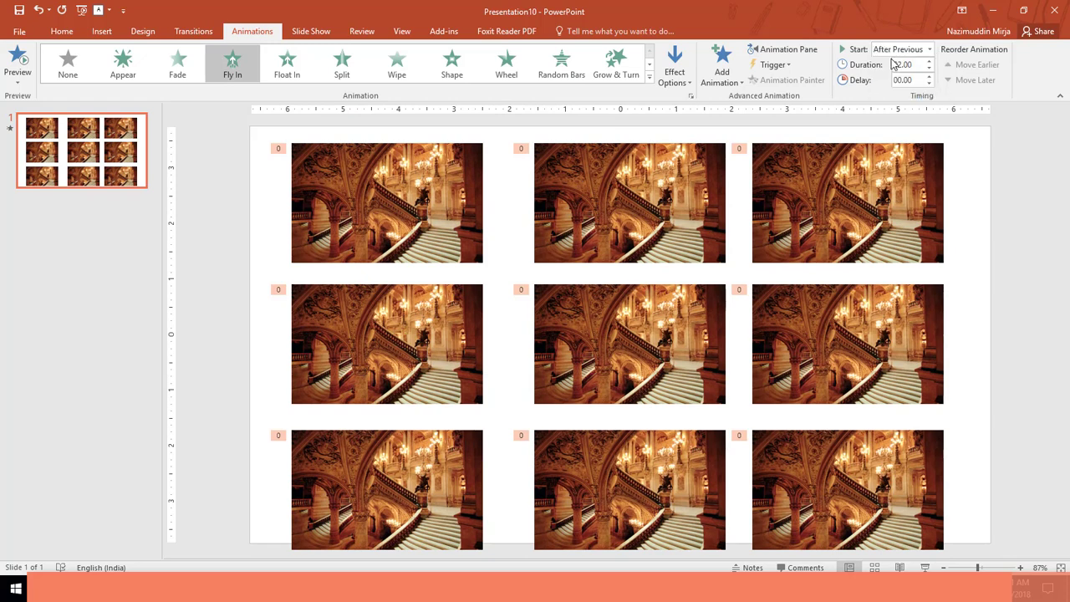
click(20, 56)
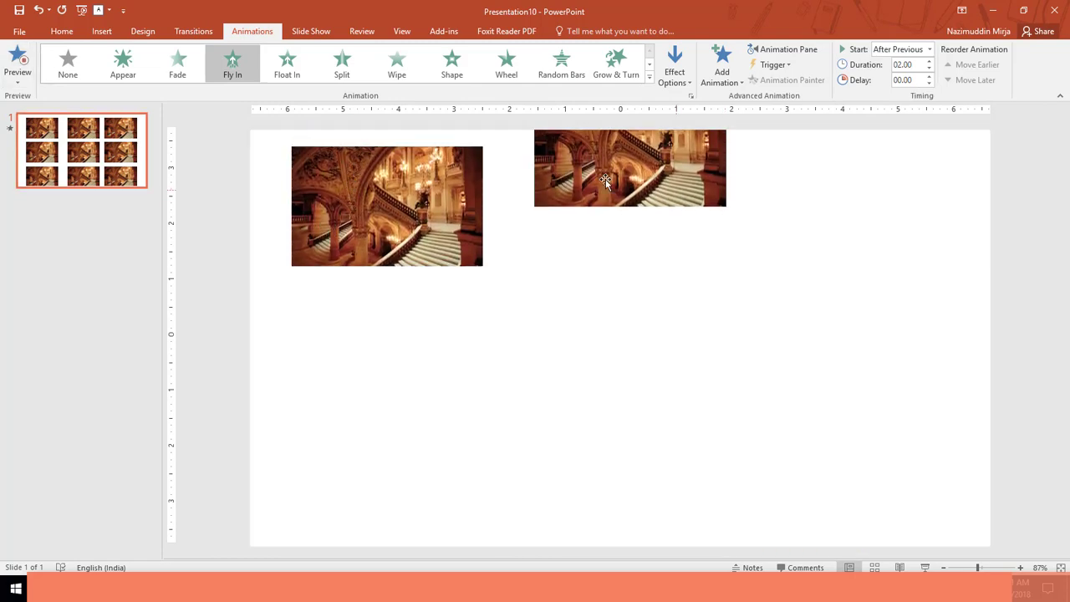
click(31, 66)
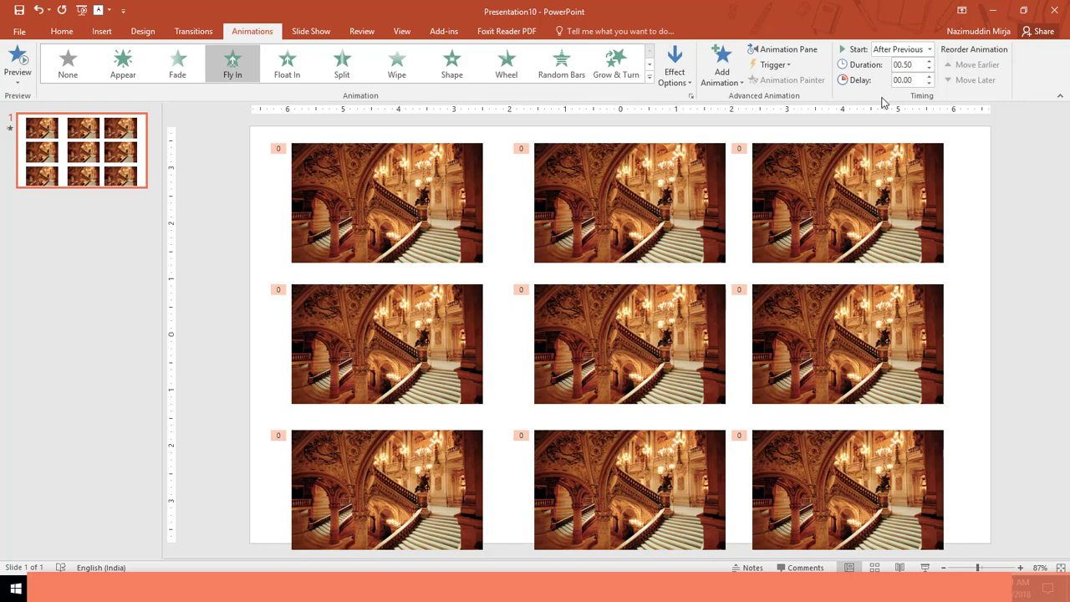
click(18, 61)
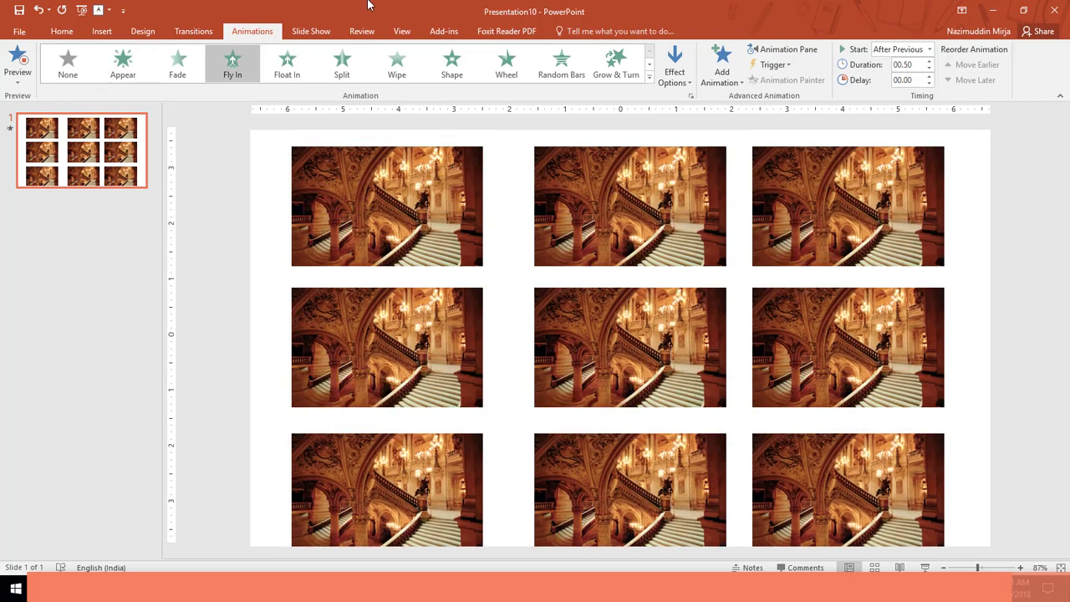
Step: Change the Fly In direction to From Bottom-Right after trying Bottom-Left and Top-Right
click(677, 71)
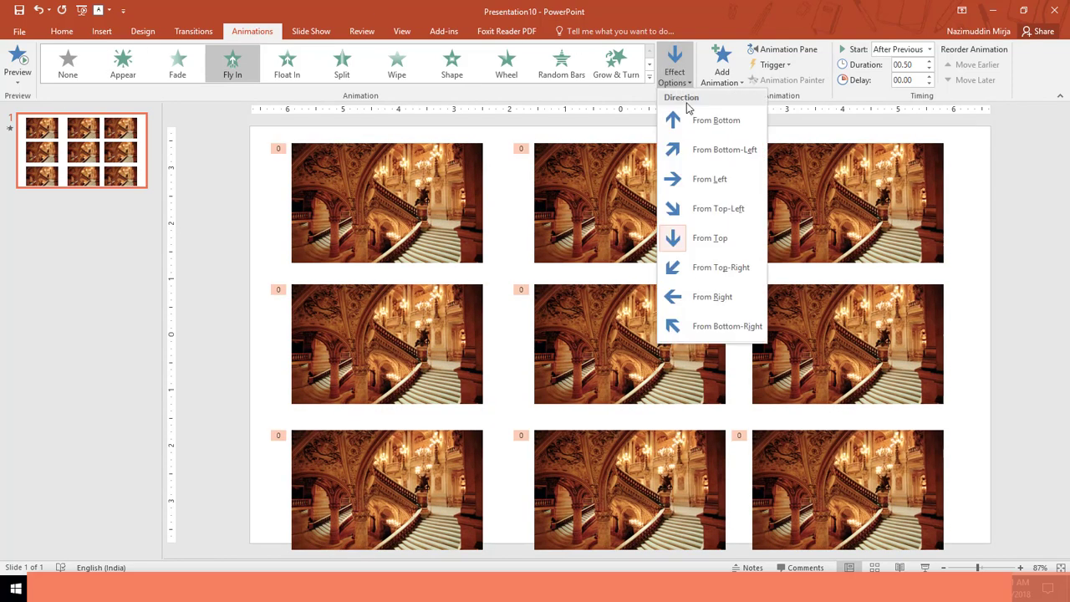
click(717, 149)
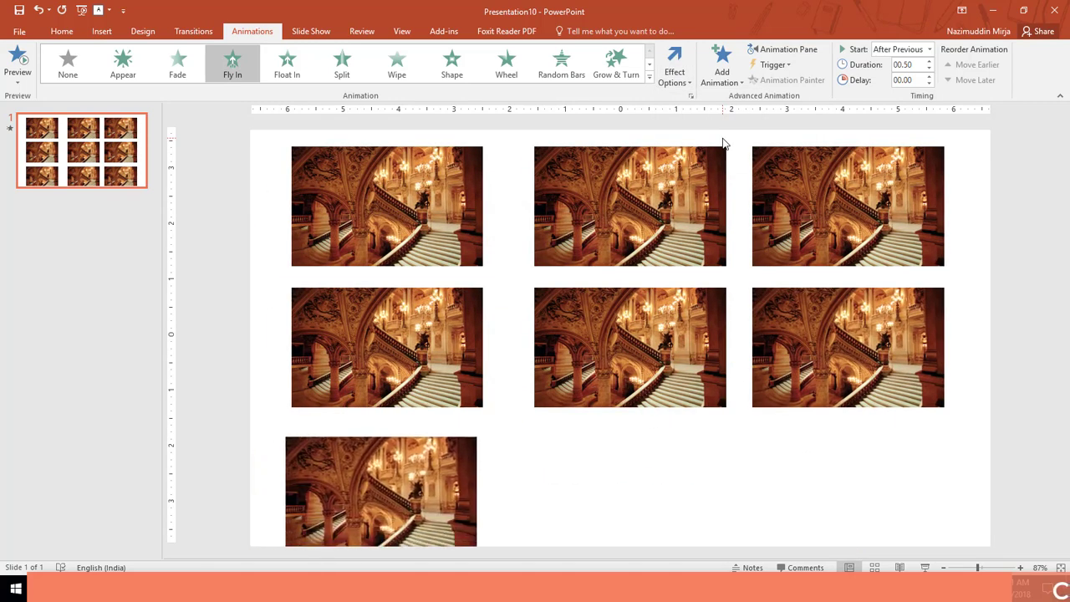
click(675, 80)
click(706, 276)
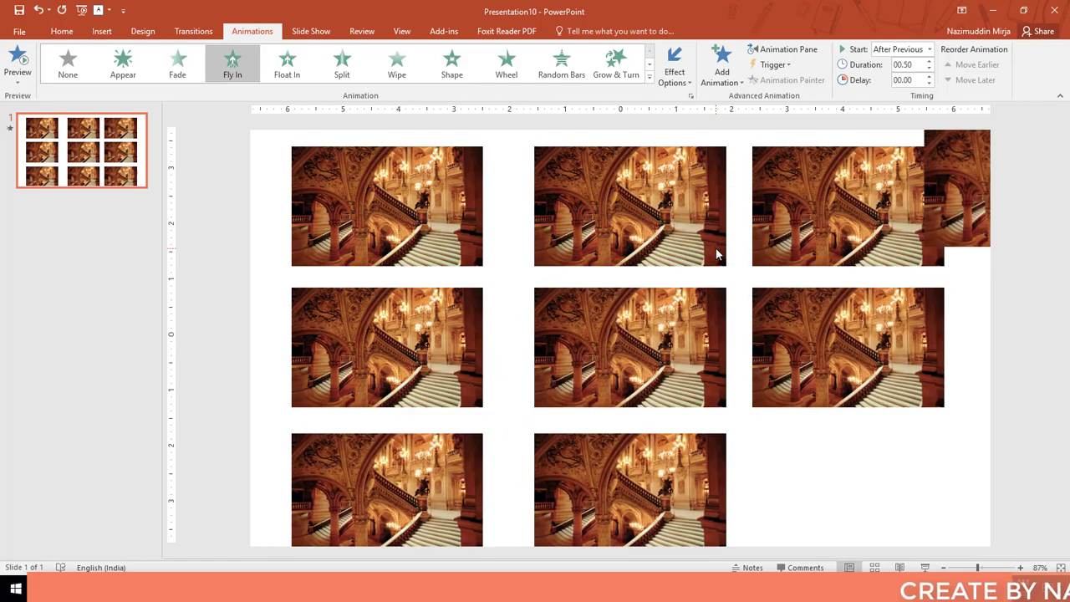
click(675, 67)
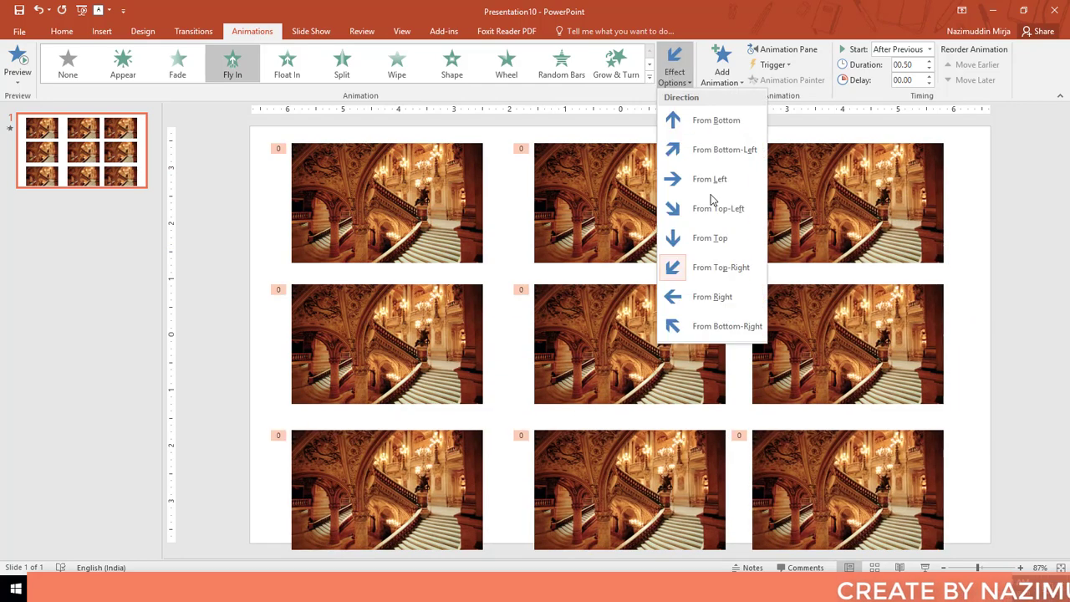
click(713, 323)
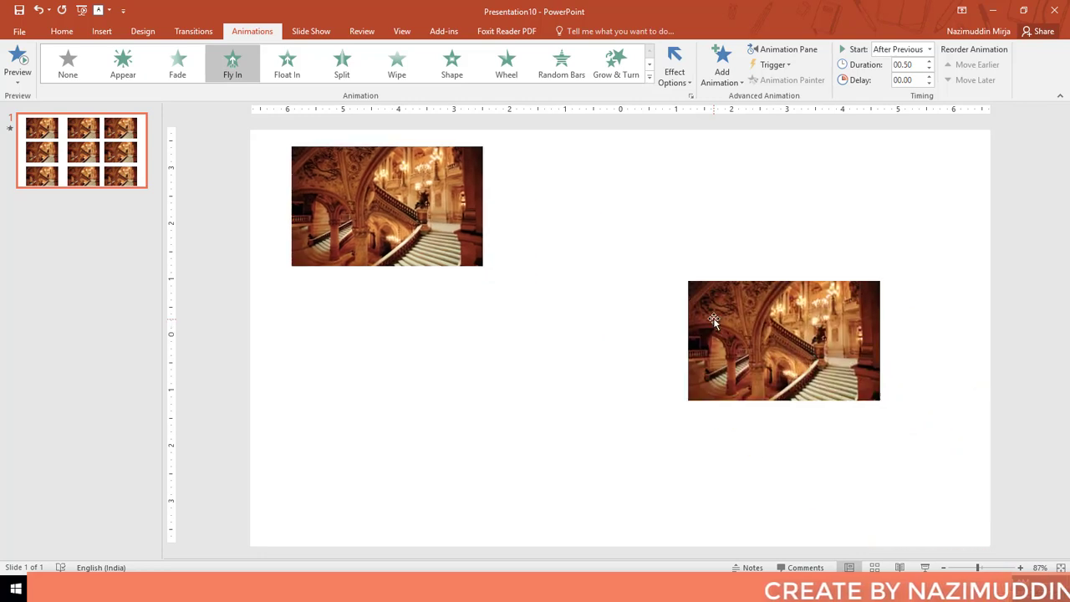
Step: Make each picture start On Click, numbered 1–9, then deselect and start the slide show
click(929, 50)
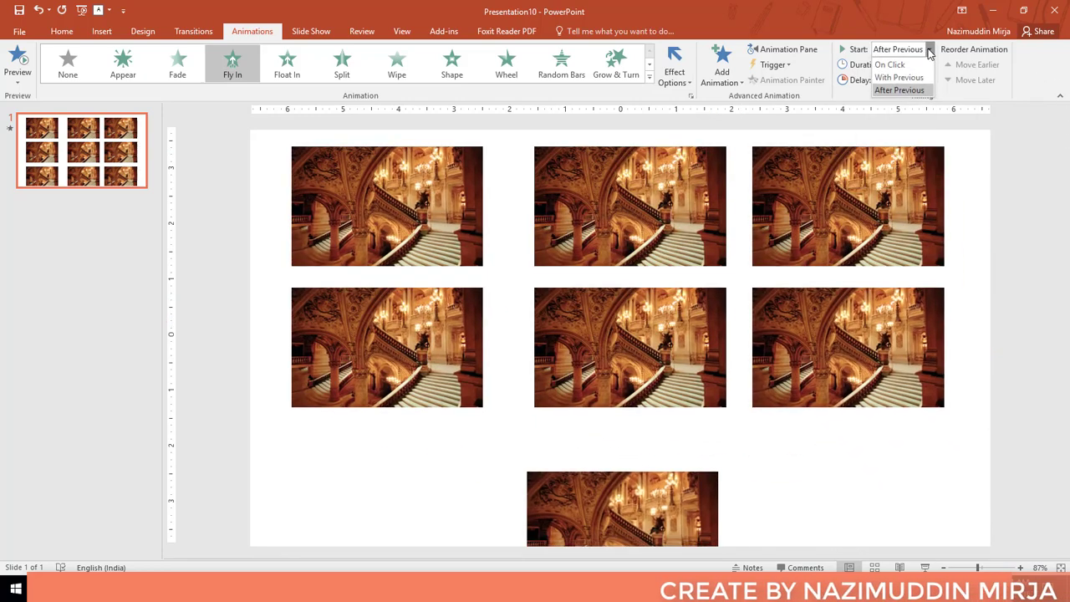
click(899, 90)
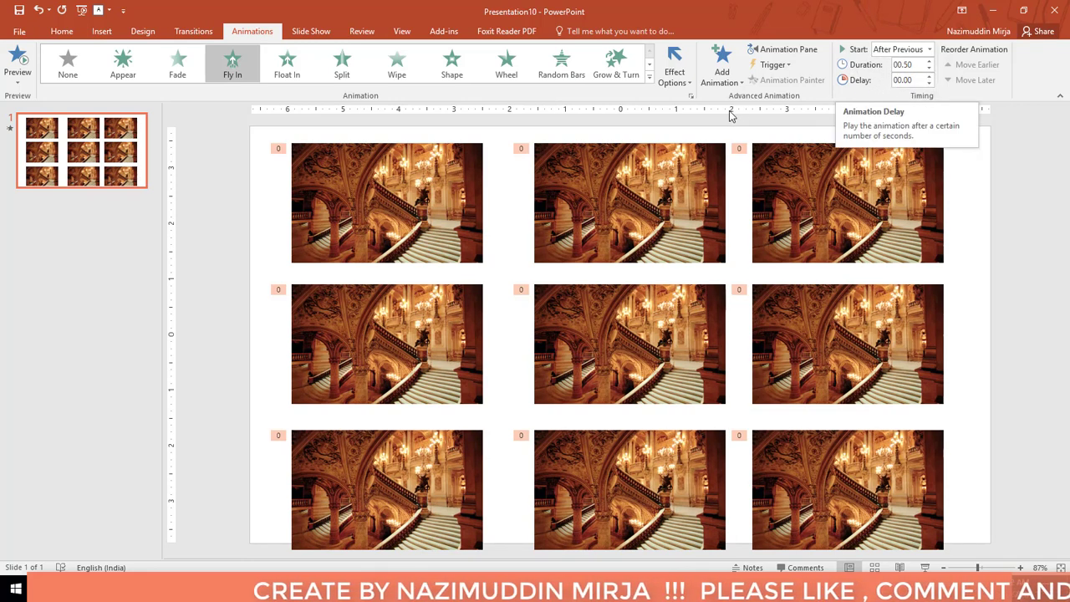
click(717, 75)
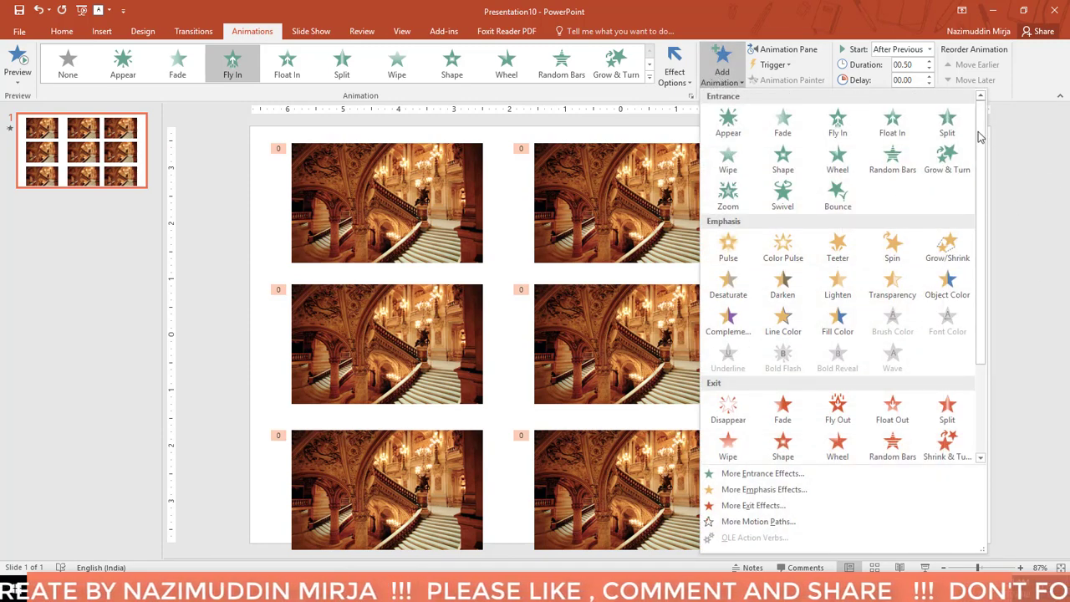
click(907, 53)
click(907, 50)
click(907, 50)
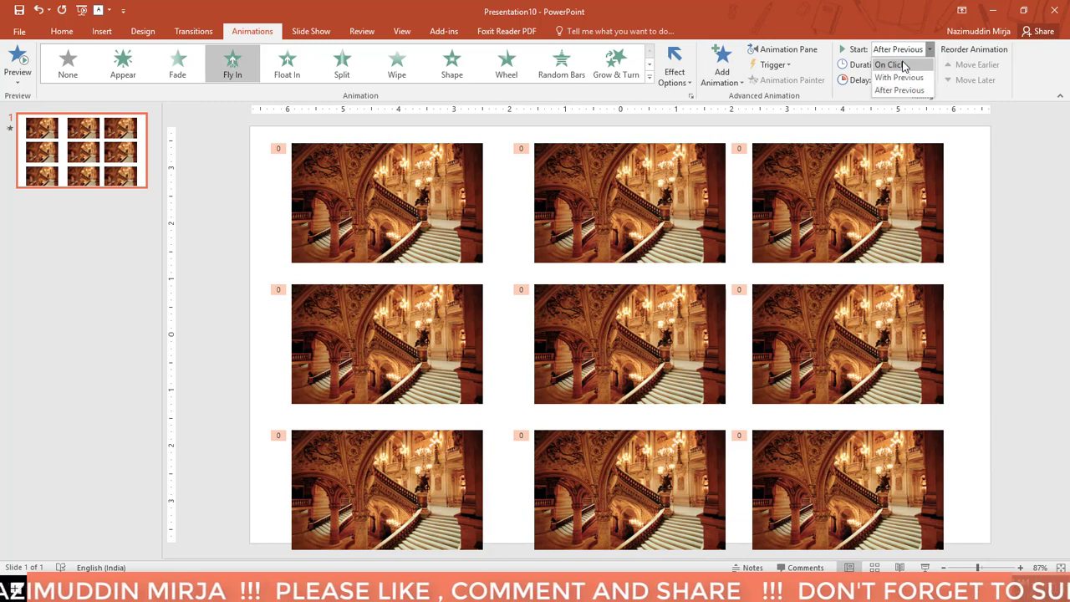
click(890, 64)
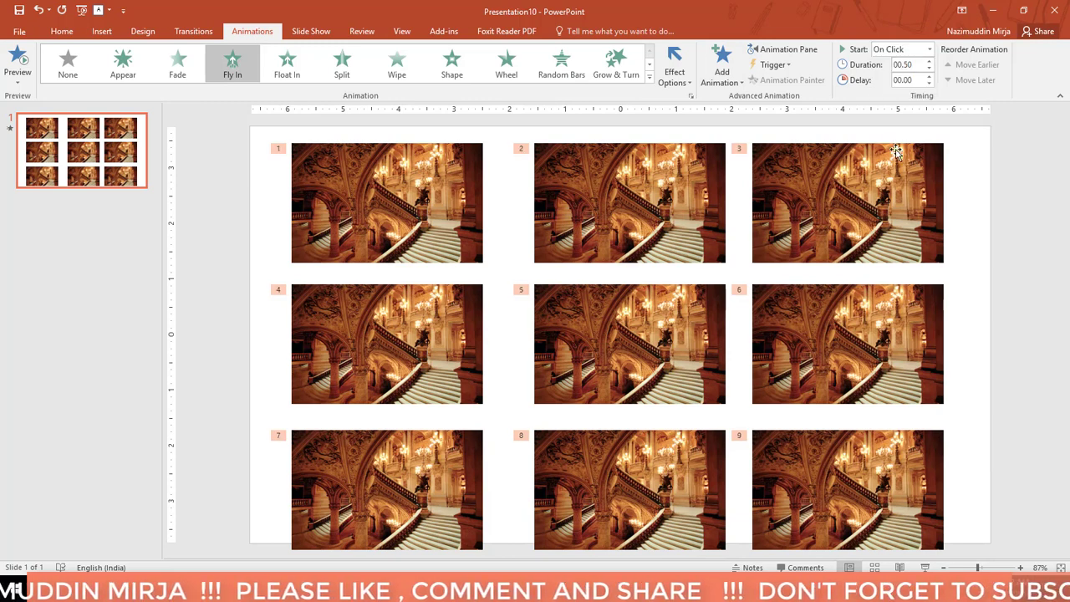
click(980, 175)
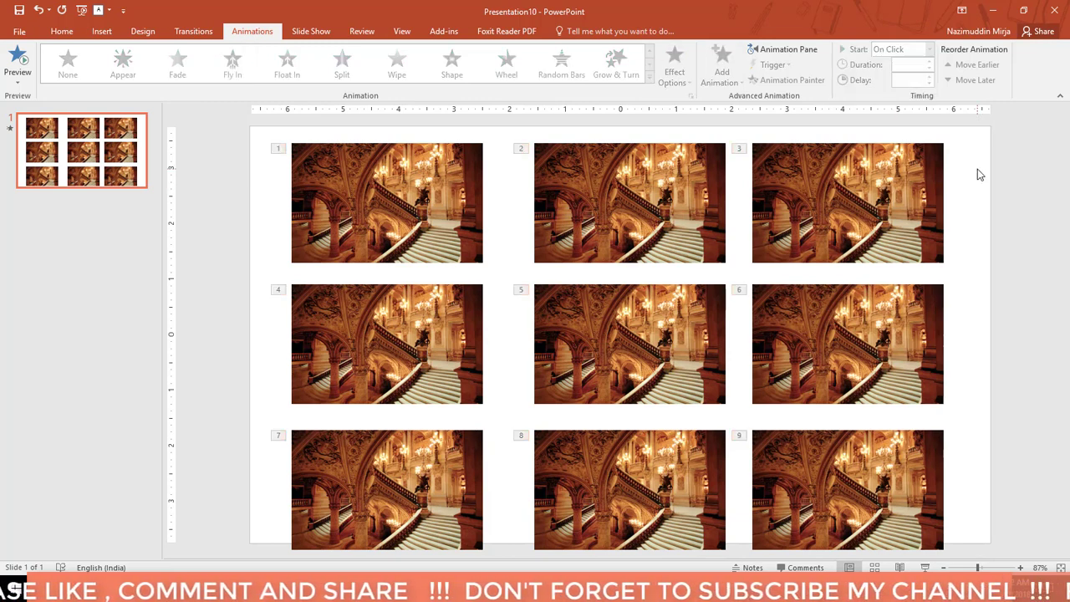
key(F5)
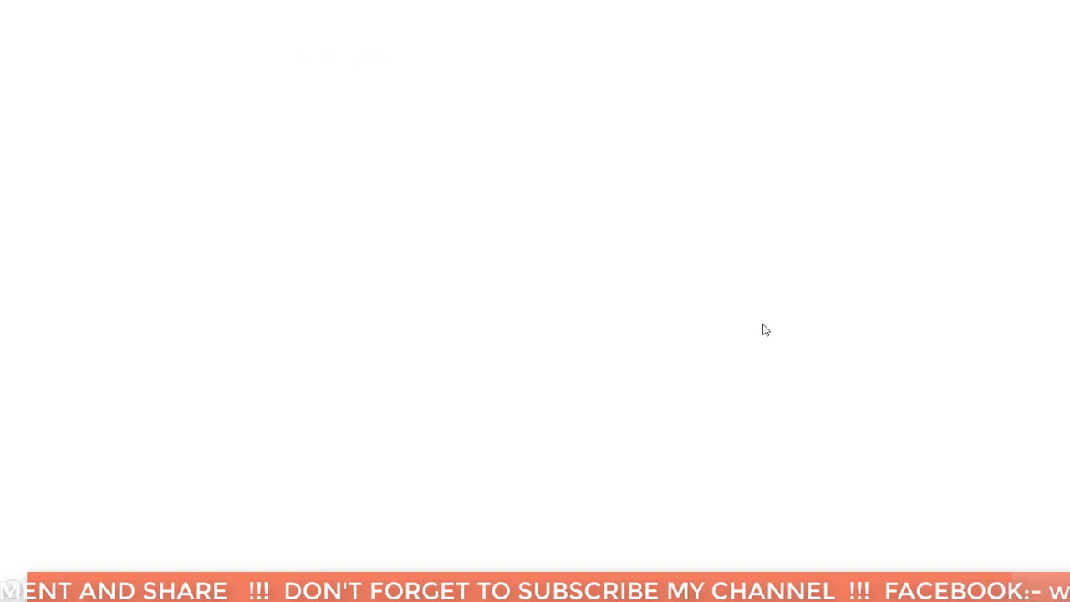
click(636, 266)
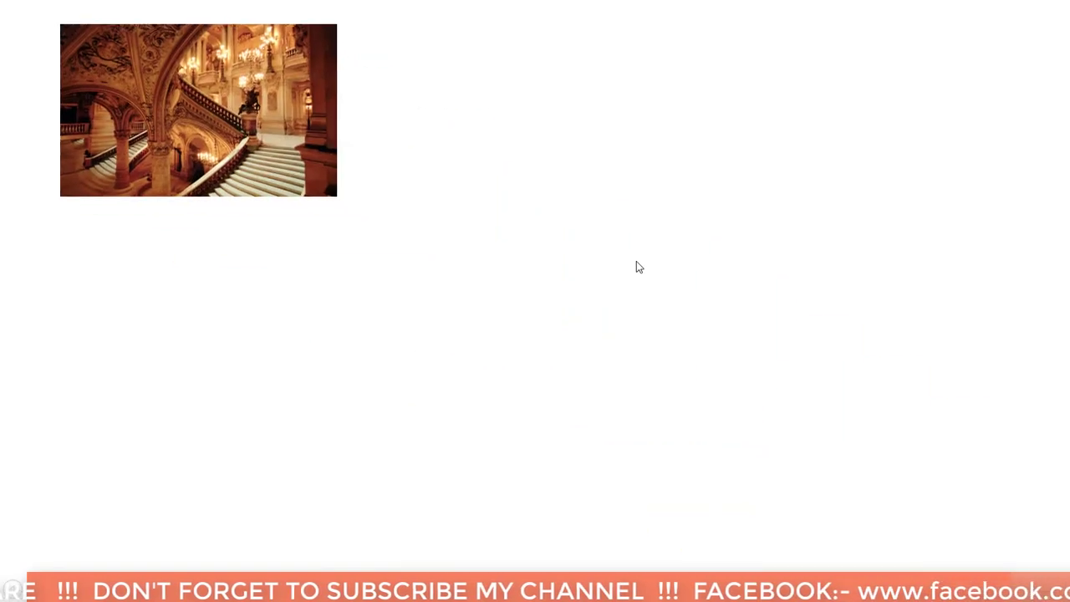
click(636, 262)
click(636, 262)
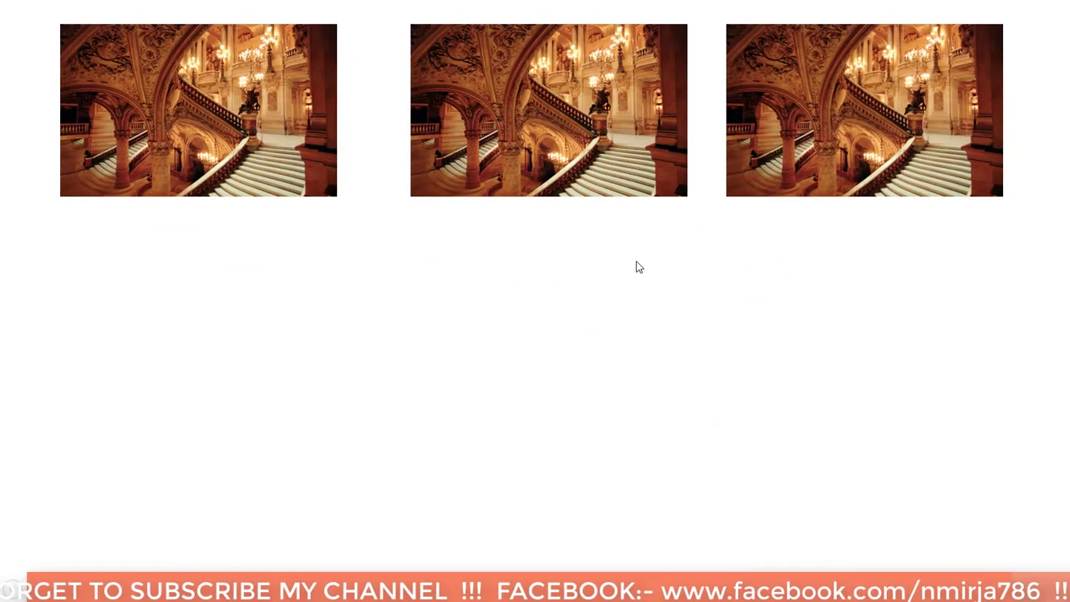
click(636, 266)
click(636, 266)
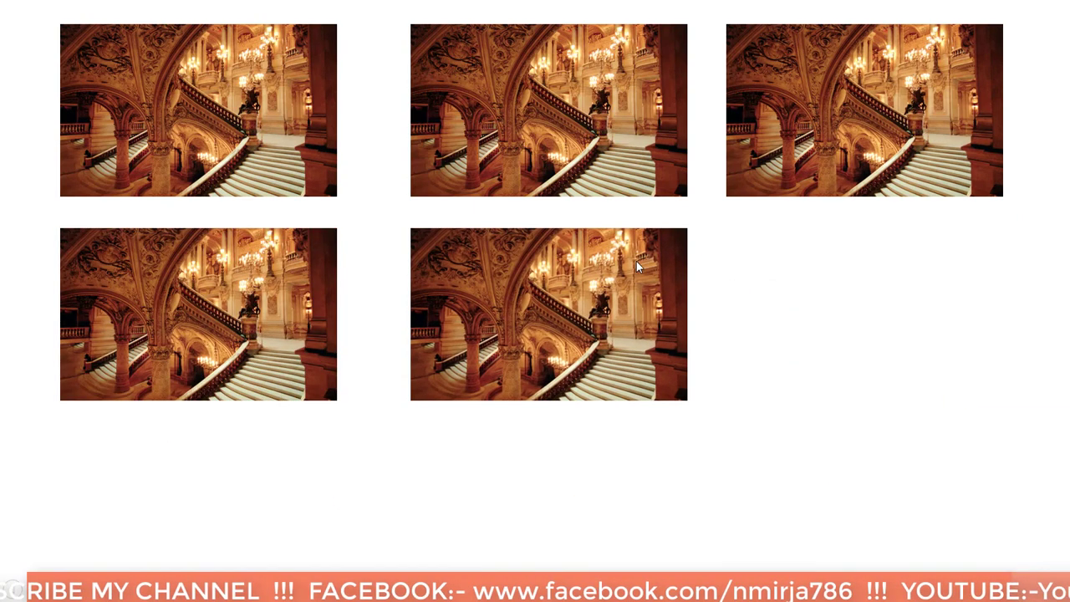
click(636, 261)
click(636, 262)
click(636, 262)
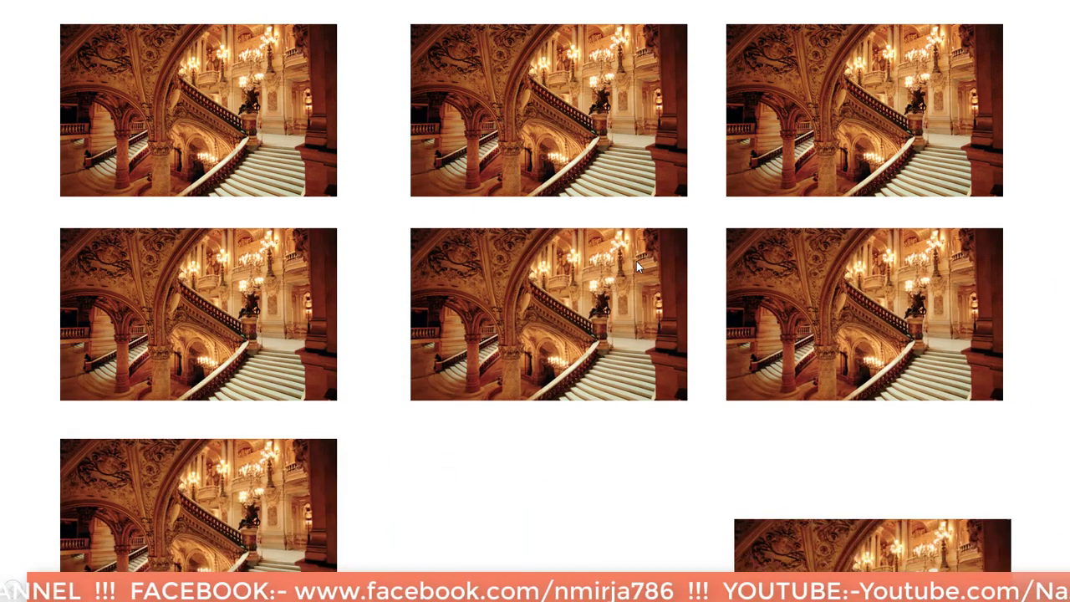
click(636, 260)
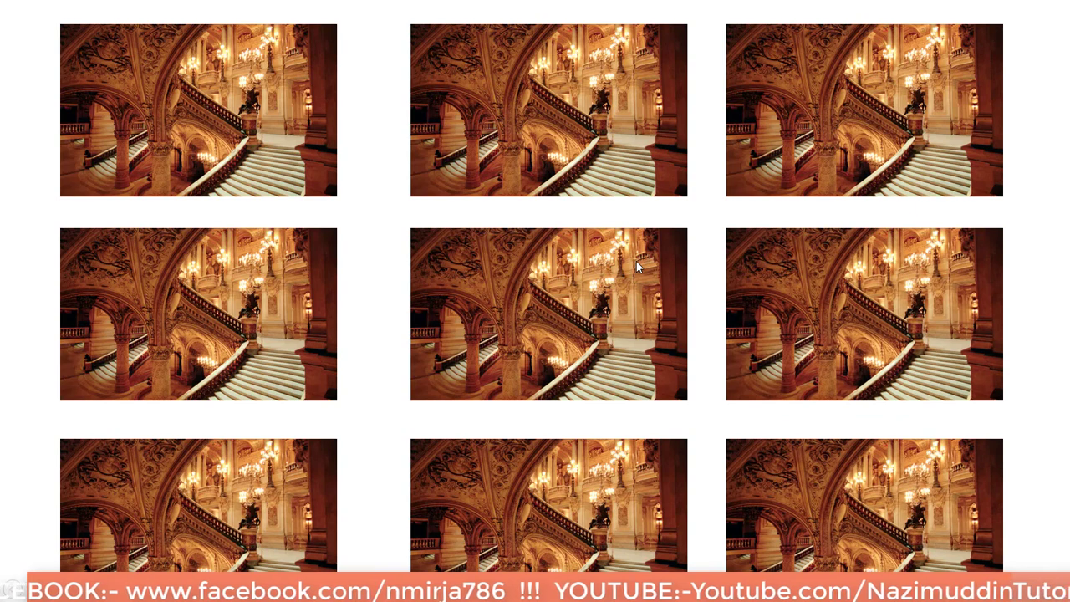
key(Escape)
Step: Set all nine pictures' Fly In animations to start After Previous, then run the slide show with F5
click(778, 217)
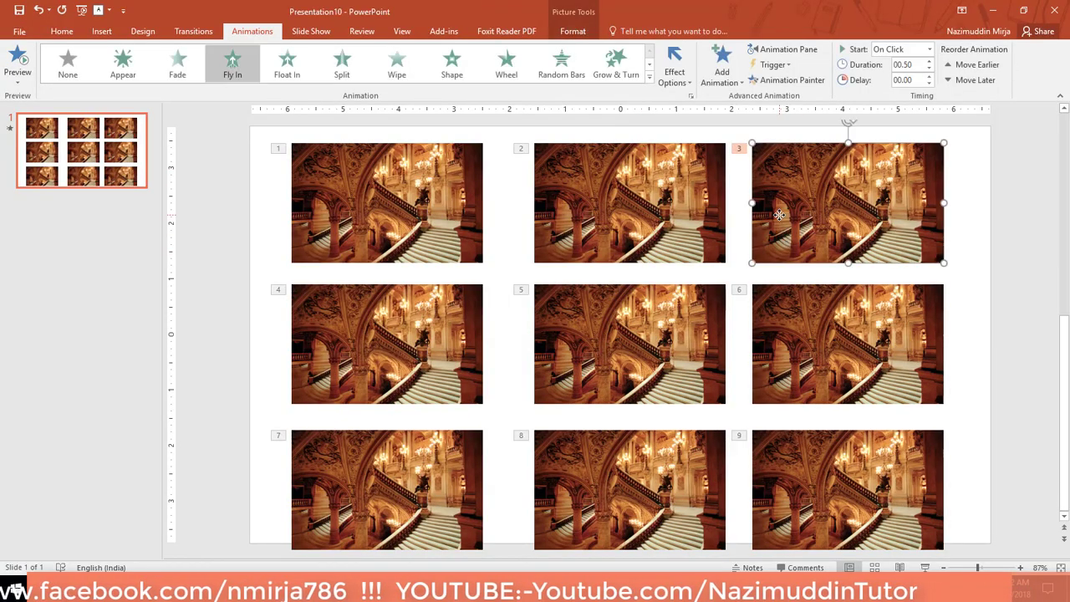
key(ctrl+a)
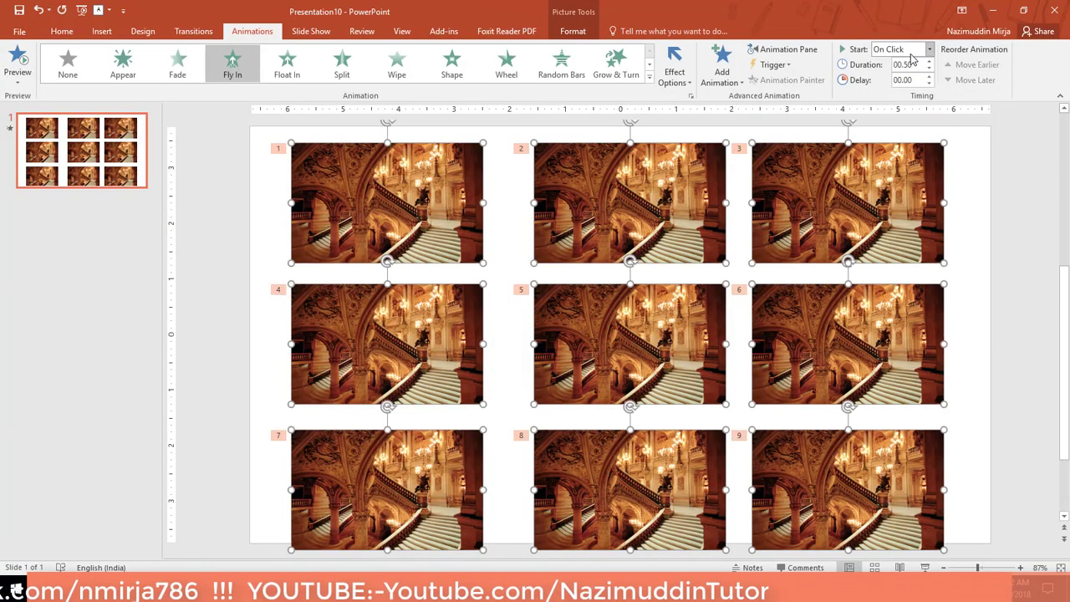
click(916, 50)
click(900, 90)
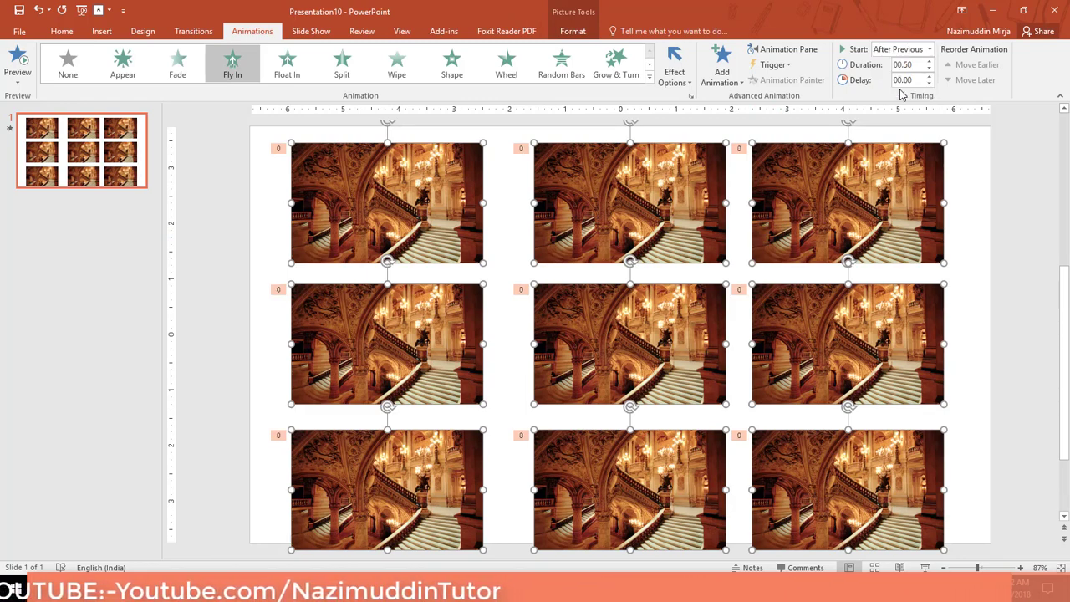
key(F5)
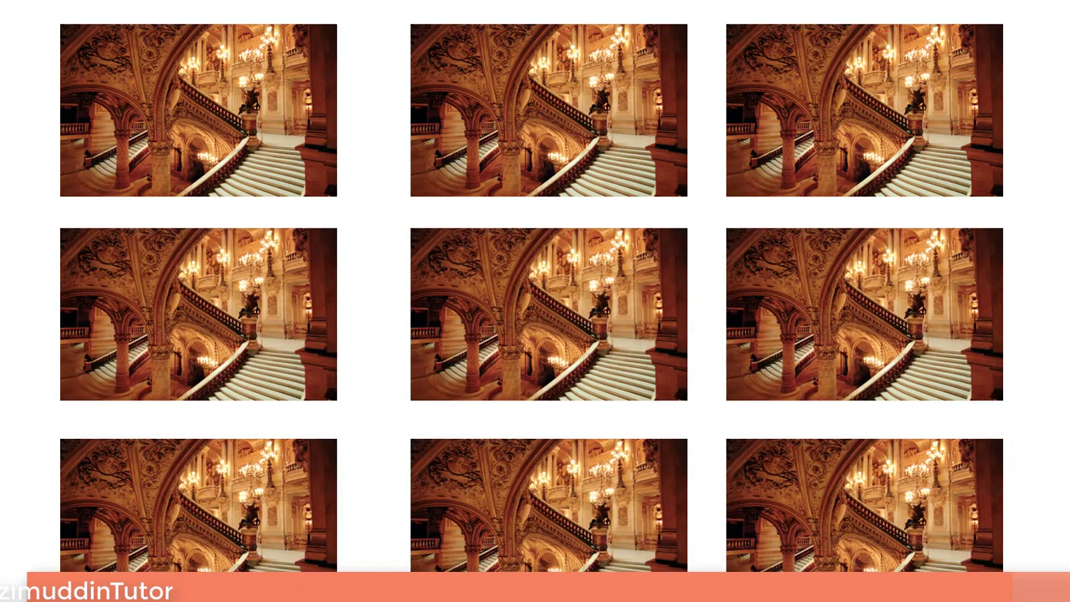
Step: Exit the slide show back to Normal view of the nine-picture slide
key(Escape)
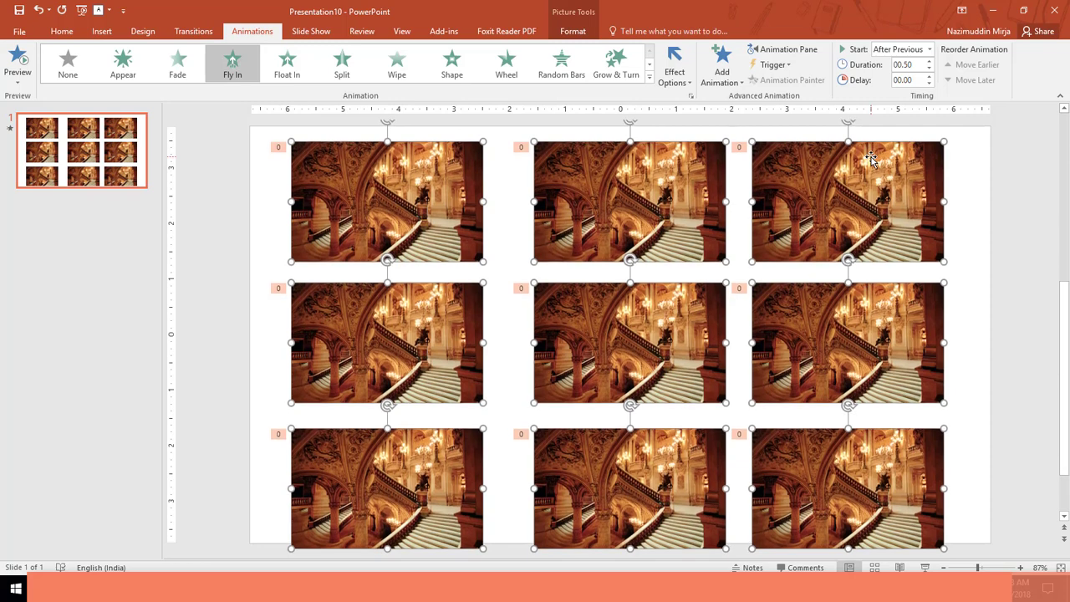
scroll(871, 159, down, 1)
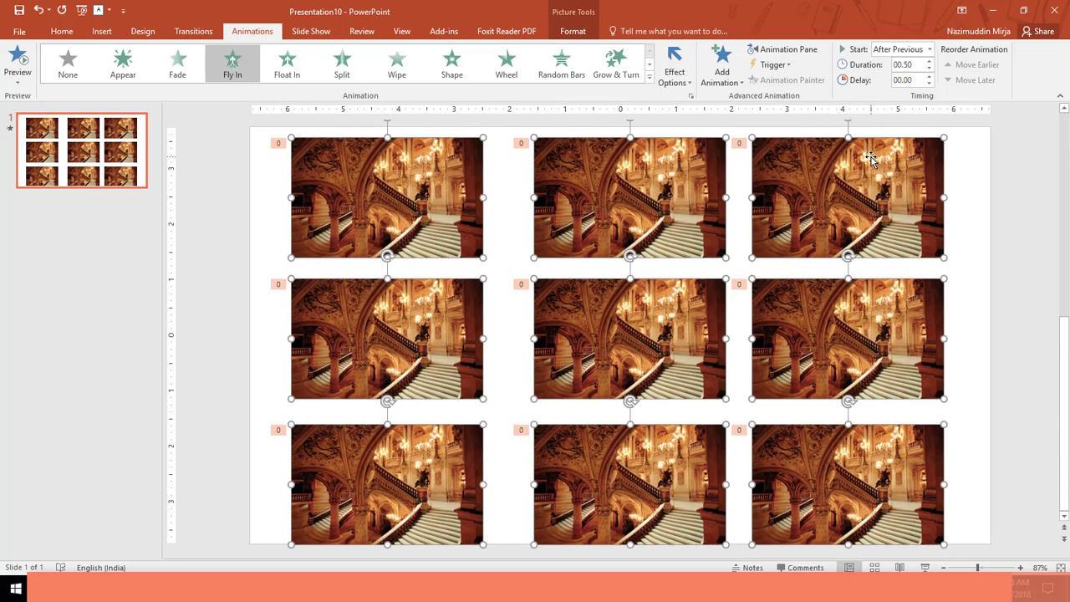
scroll(870, 159, up, 1)
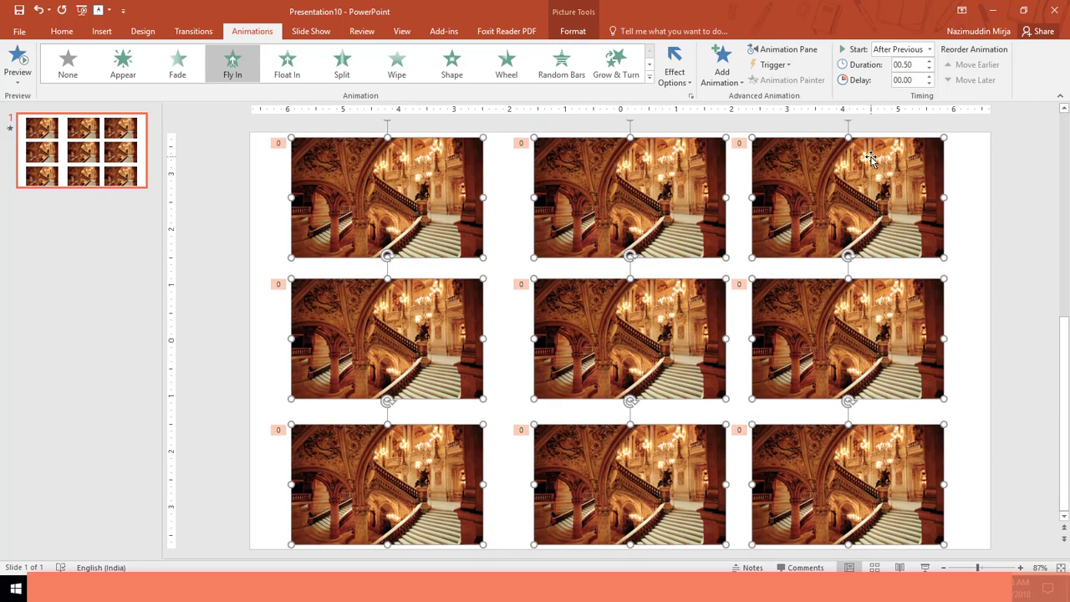
scroll(870, 158, down, 1)
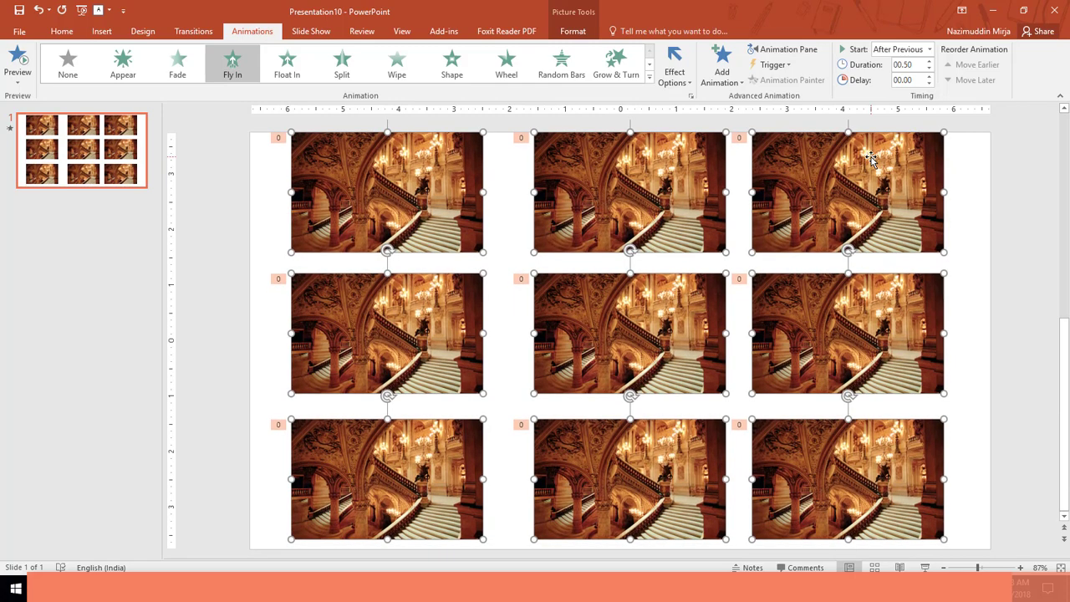